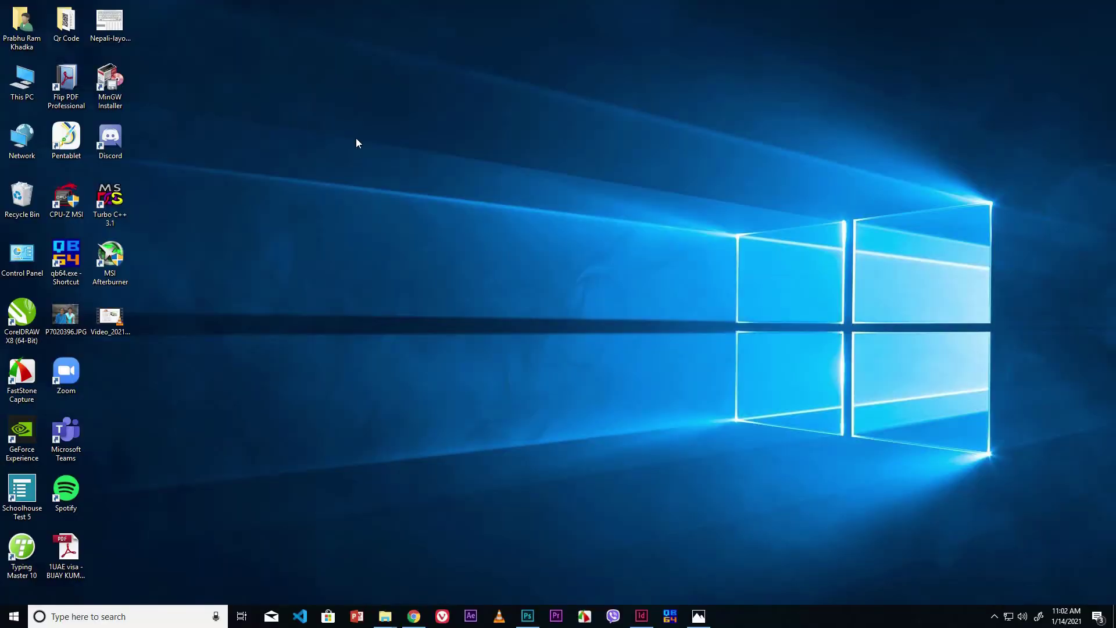
# Create a new desktop folder named 'COMPUTER PROJECT'
pyautogui.rightClick(357, 142)
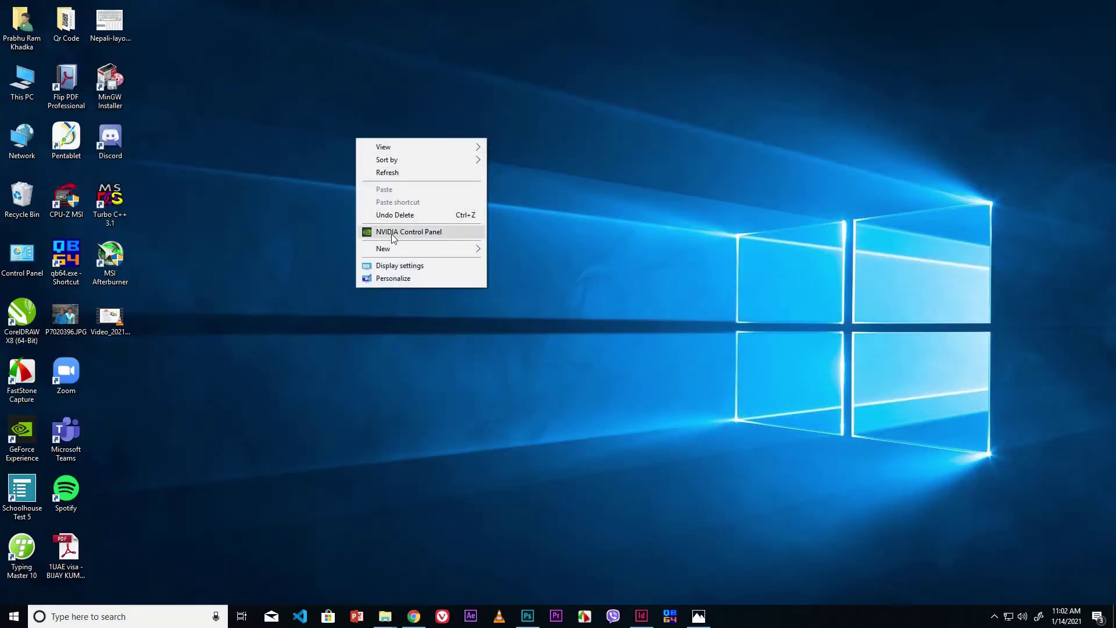
pyautogui.moveTo(389, 249)
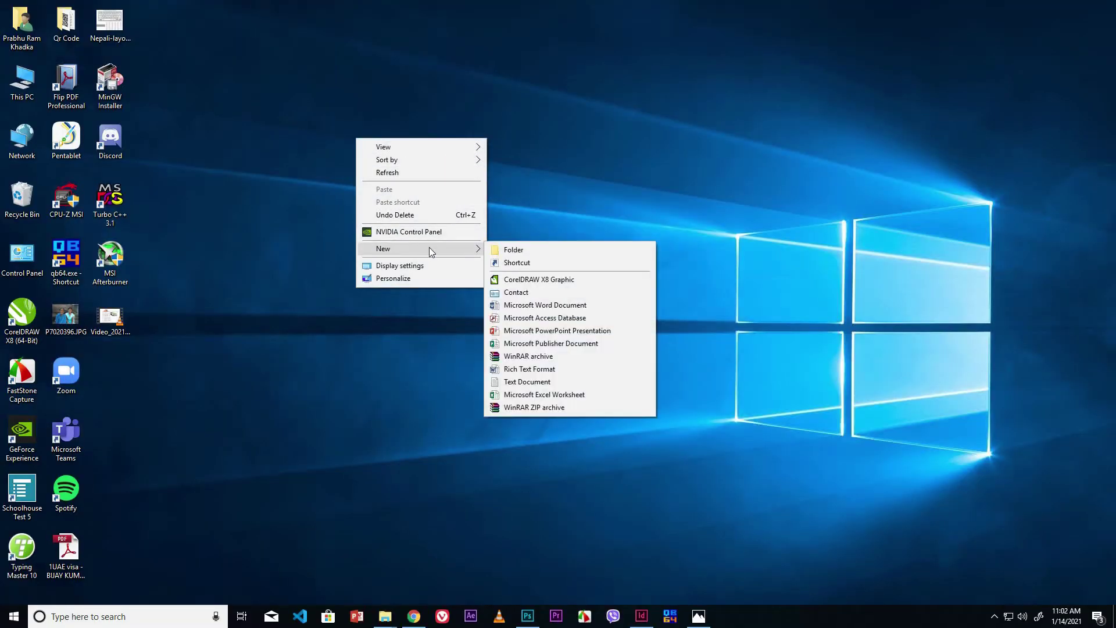
pyautogui.click(510, 251)
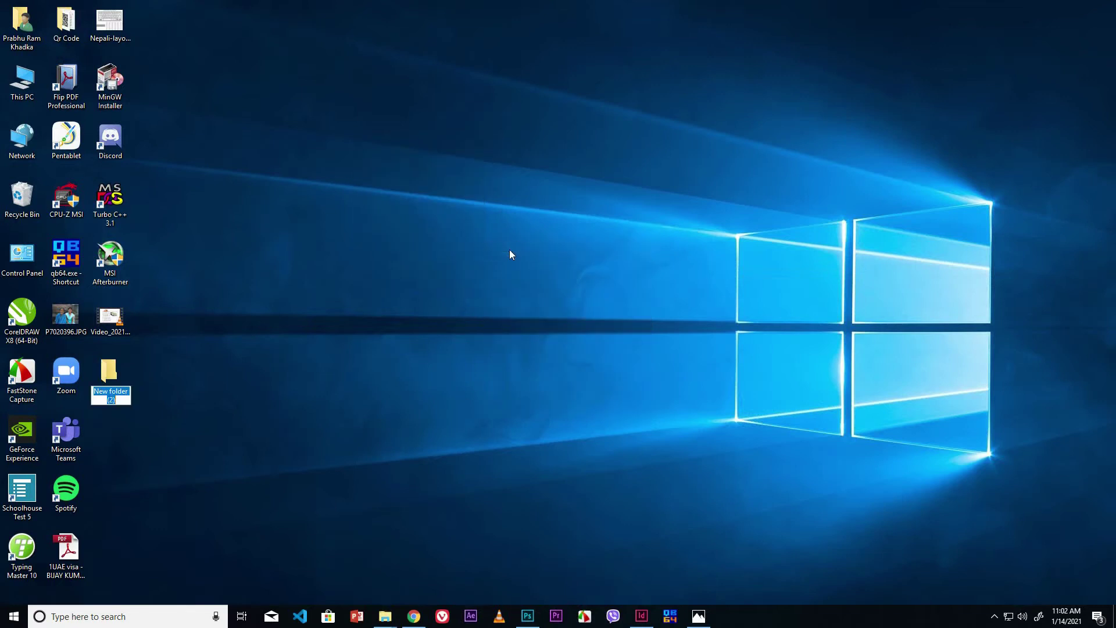
pyautogui.write('COMPUTER PROJECT')
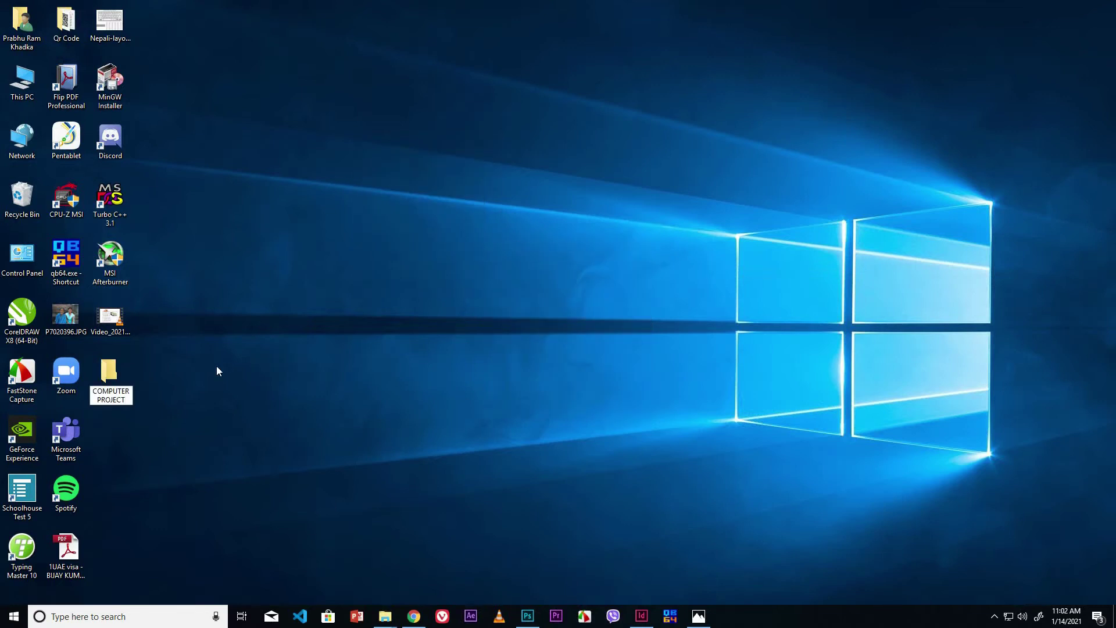
pyautogui.press('Return')
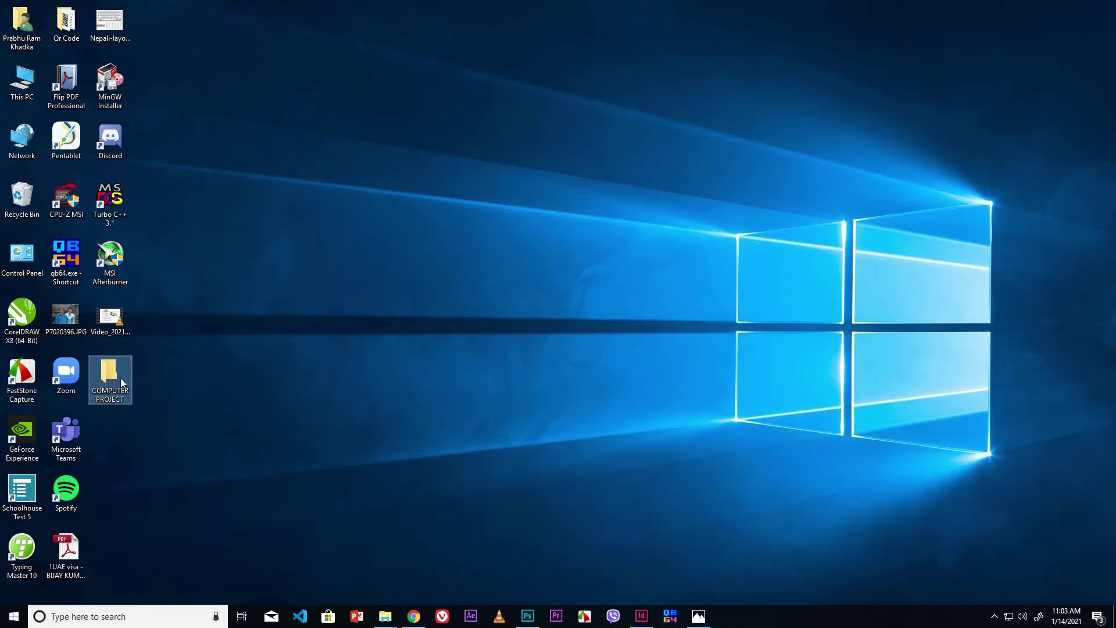
pyautogui.rightClick(120, 378)
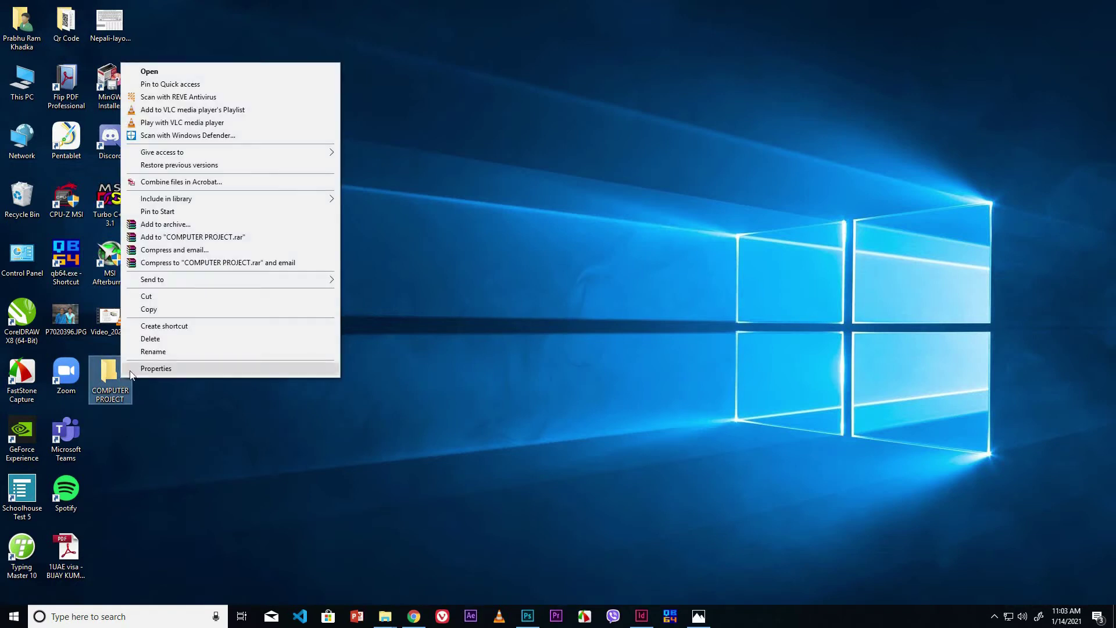
pyautogui.click(149, 72)
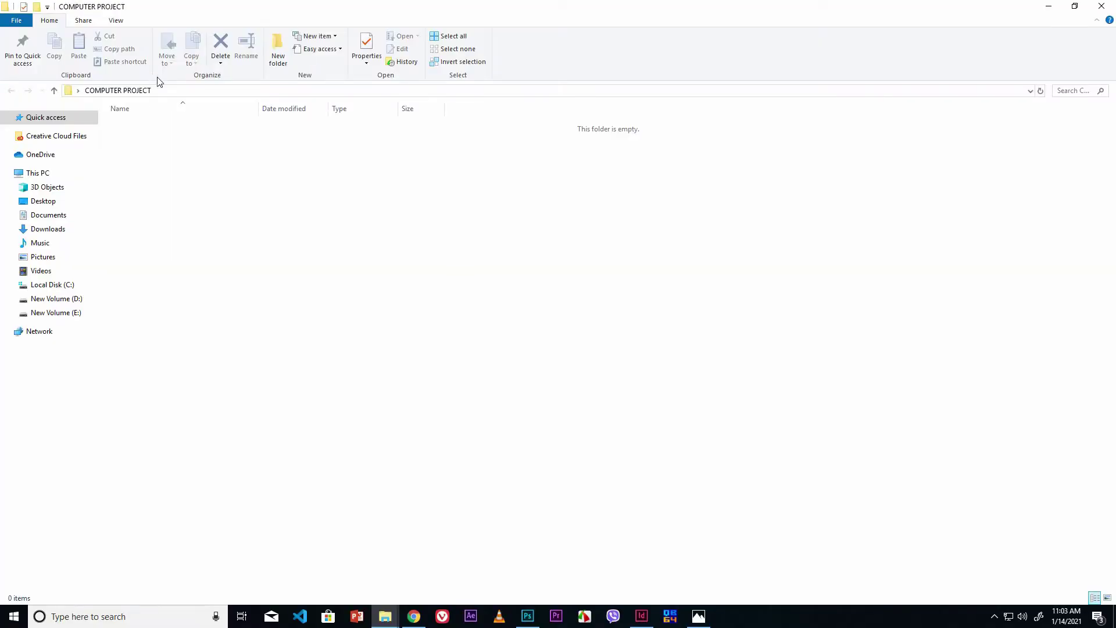
pyautogui.click(1102, 8)
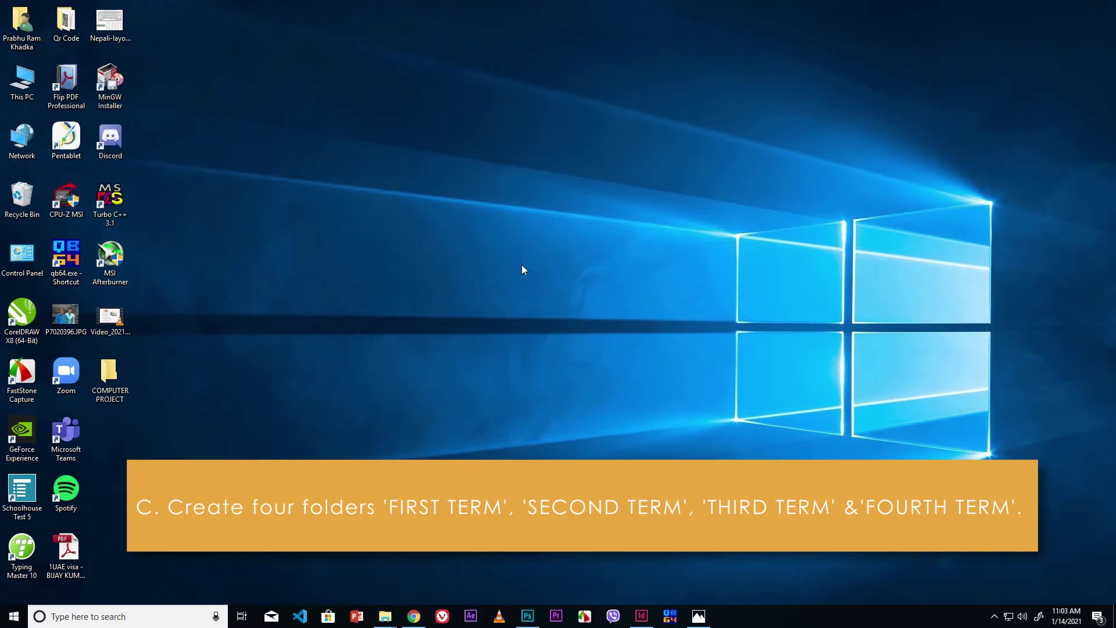
# Create a new desktop folder named 'FIRSTTERM' by pasting the name
pyautogui.rightClick(454, 206)
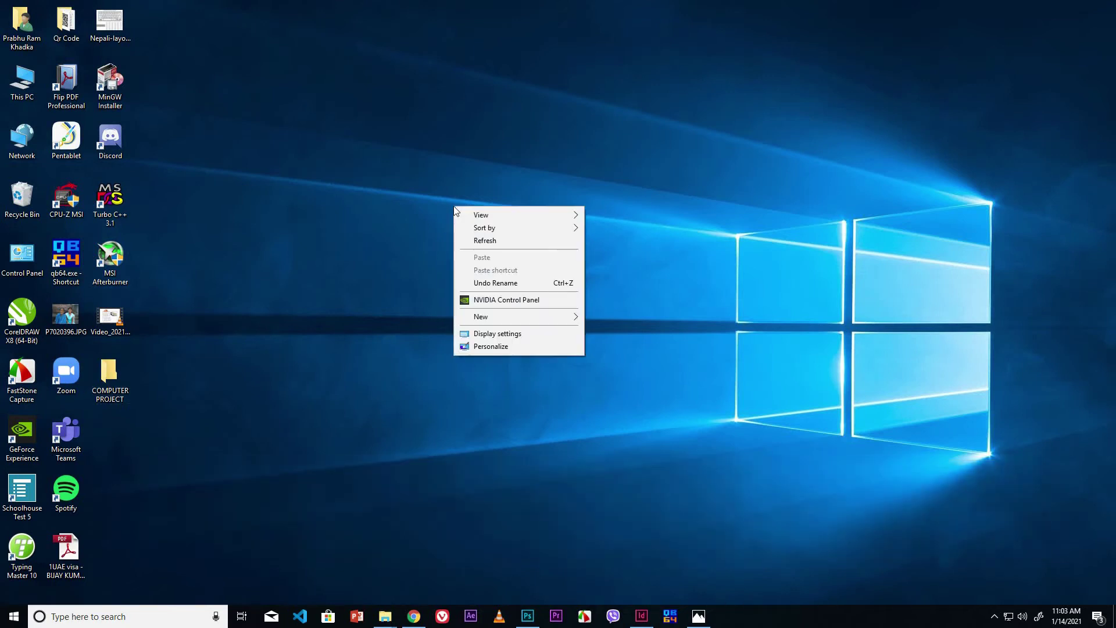
pyautogui.moveTo(481, 320)
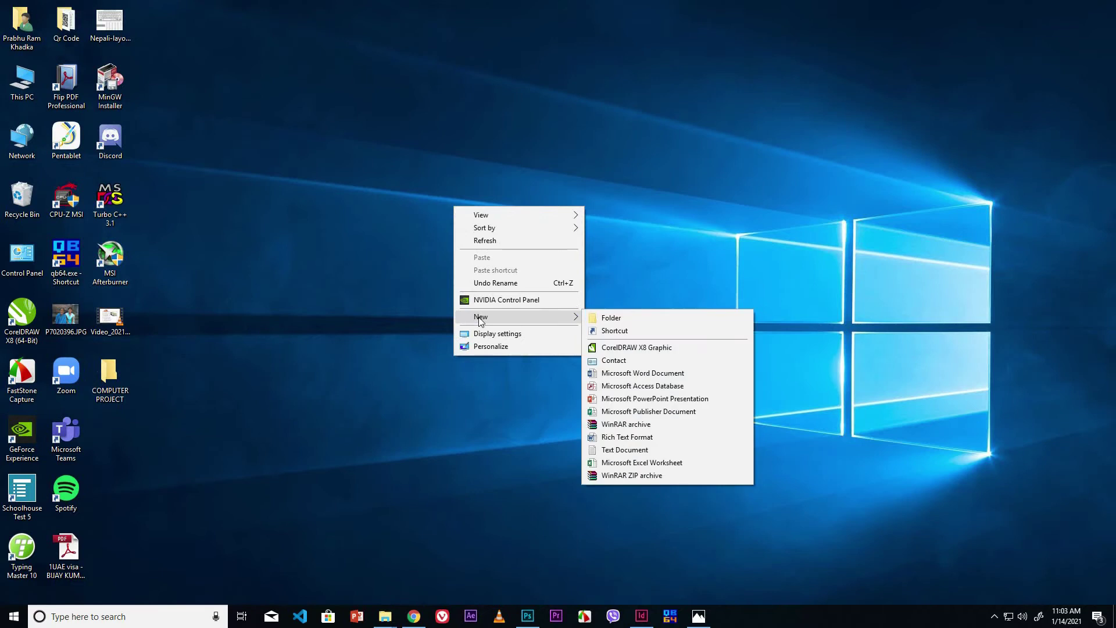
pyautogui.click(610, 319)
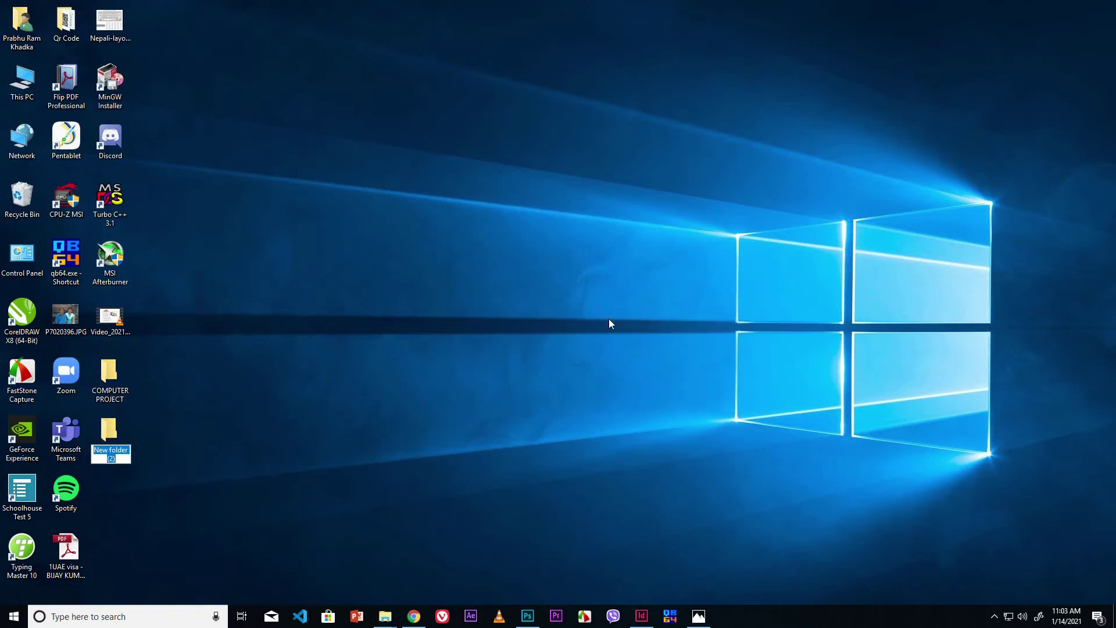
pyautogui.write('FIRSTTERM')
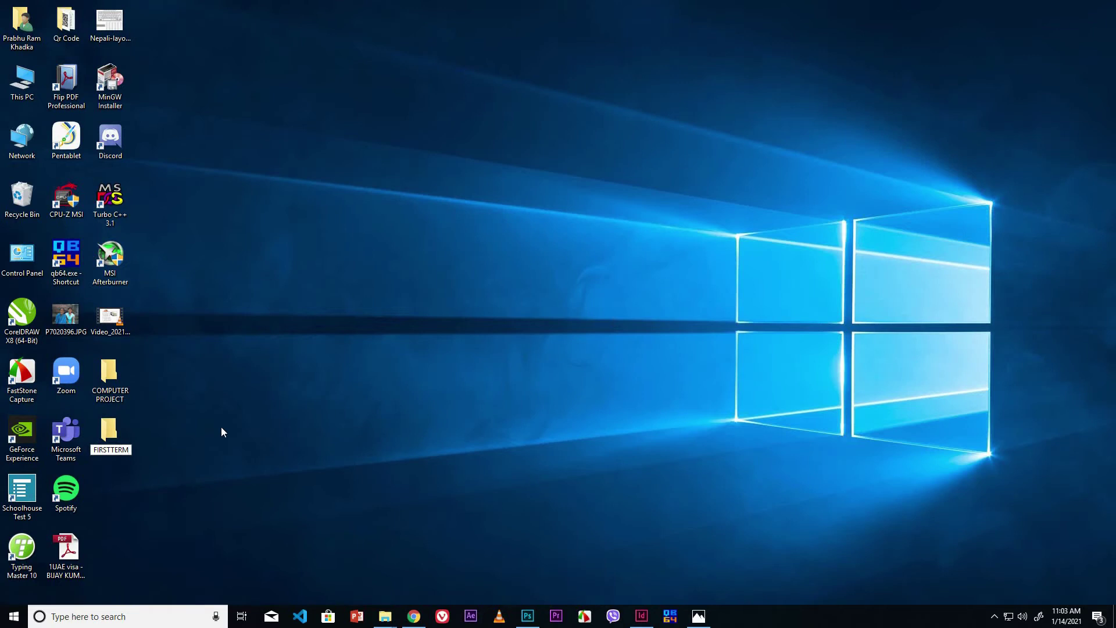
pyautogui.press('Return')
# Create a second desktop folder named 'SECOND TERM'
pyautogui.rightClick(332, 300)
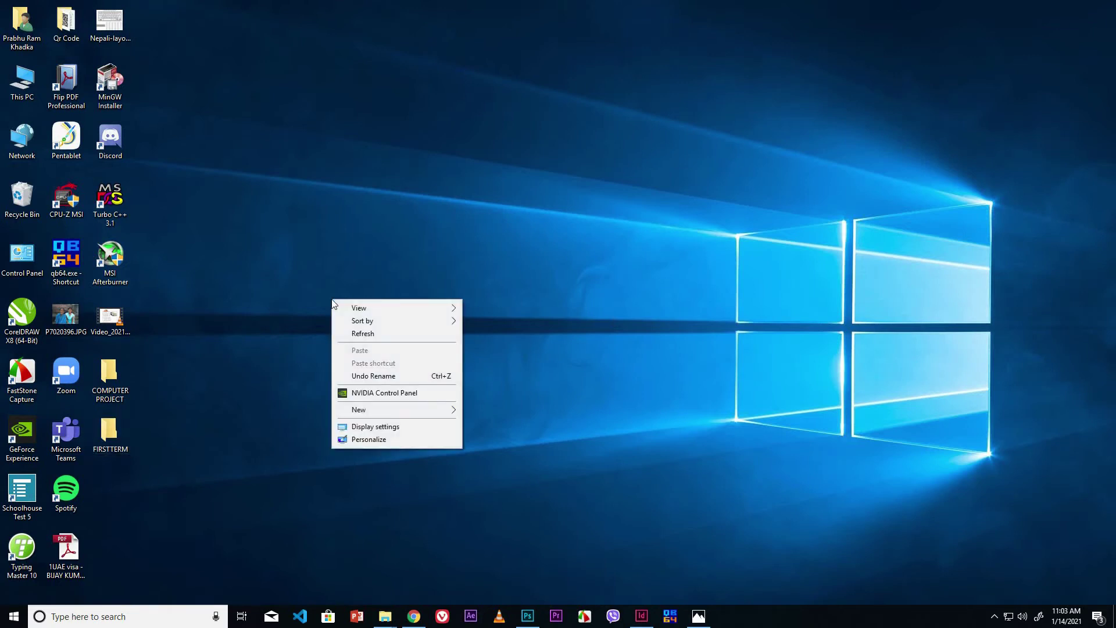
pyautogui.moveTo(368, 410)
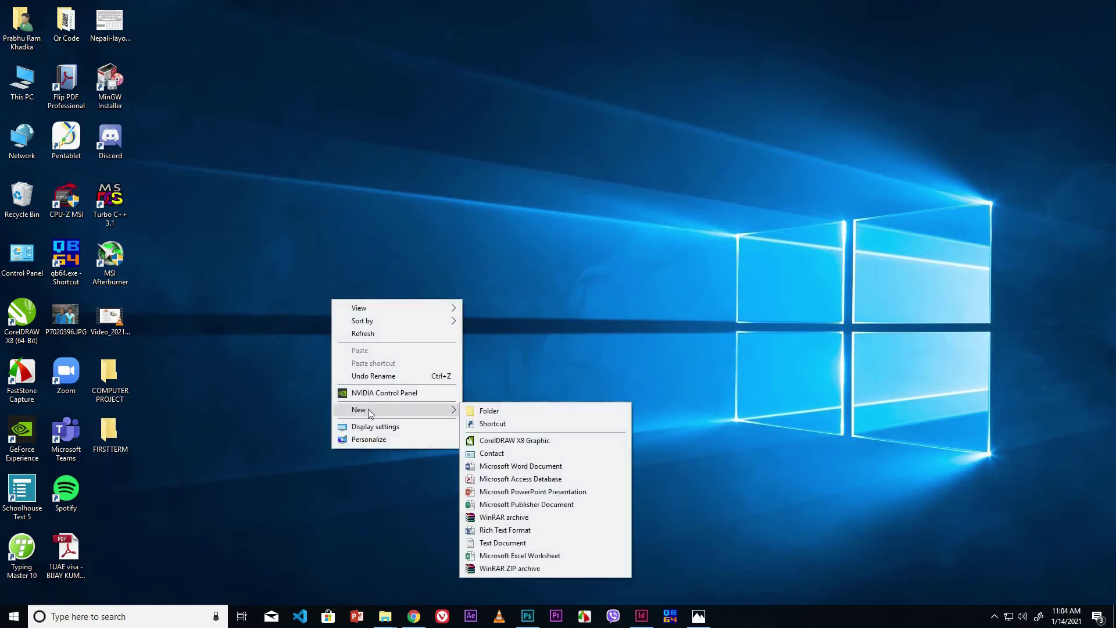
pyautogui.click(497, 410)
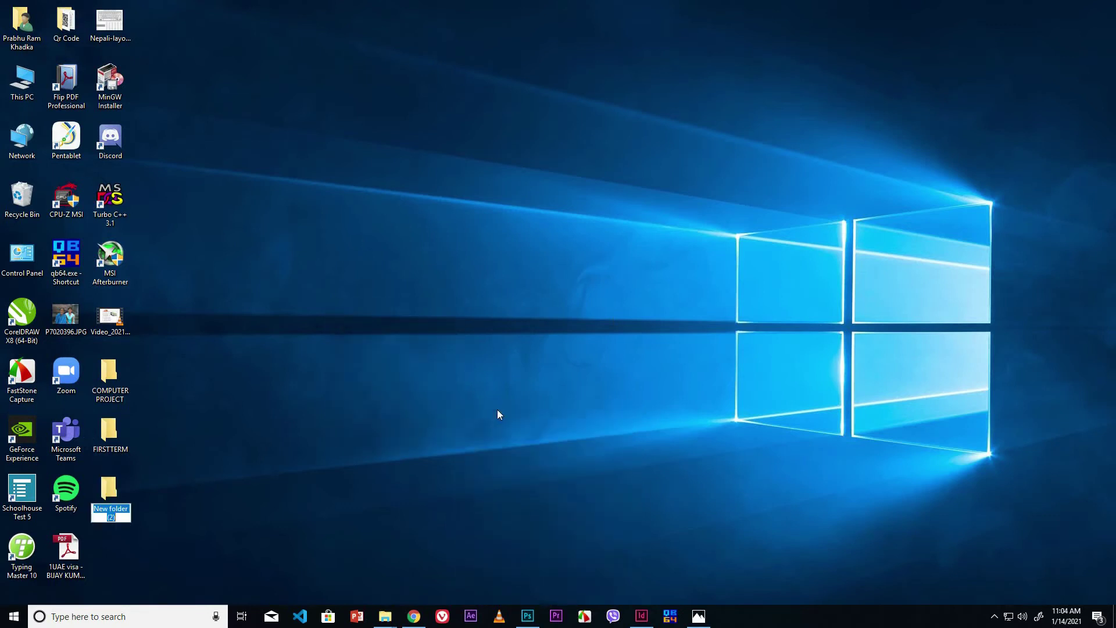
pyautogui.write('SECOND TERM')
pyautogui.press('Return')
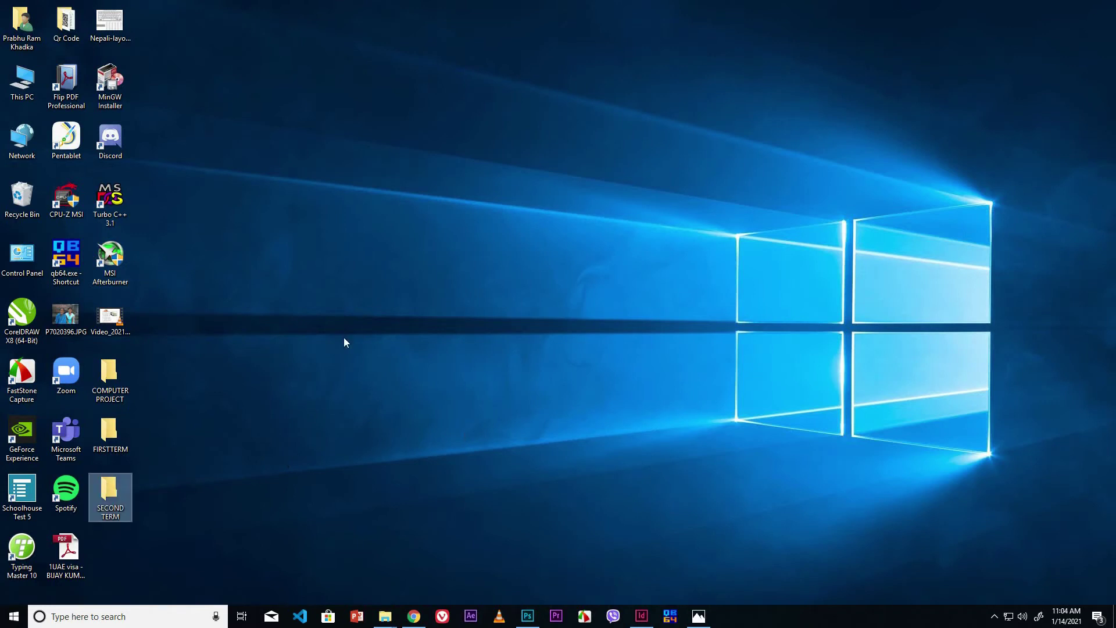
# Create a third desktop folder named 'THIRD TERM'
pyautogui.rightClick(341, 294)
pyautogui.moveTo(372, 405)
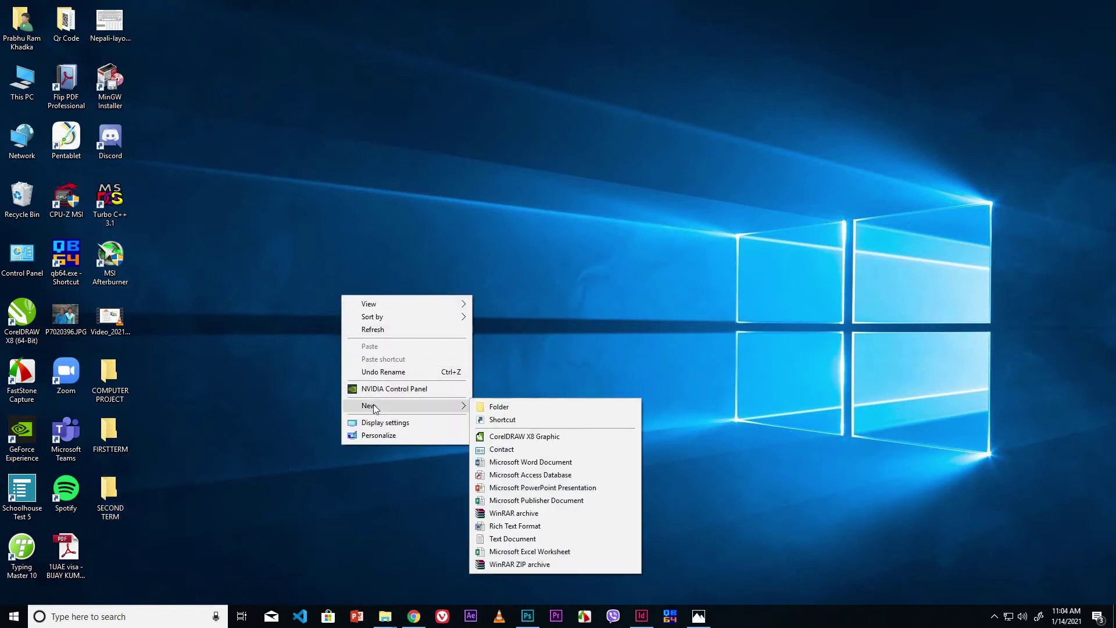
pyautogui.click(505, 408)
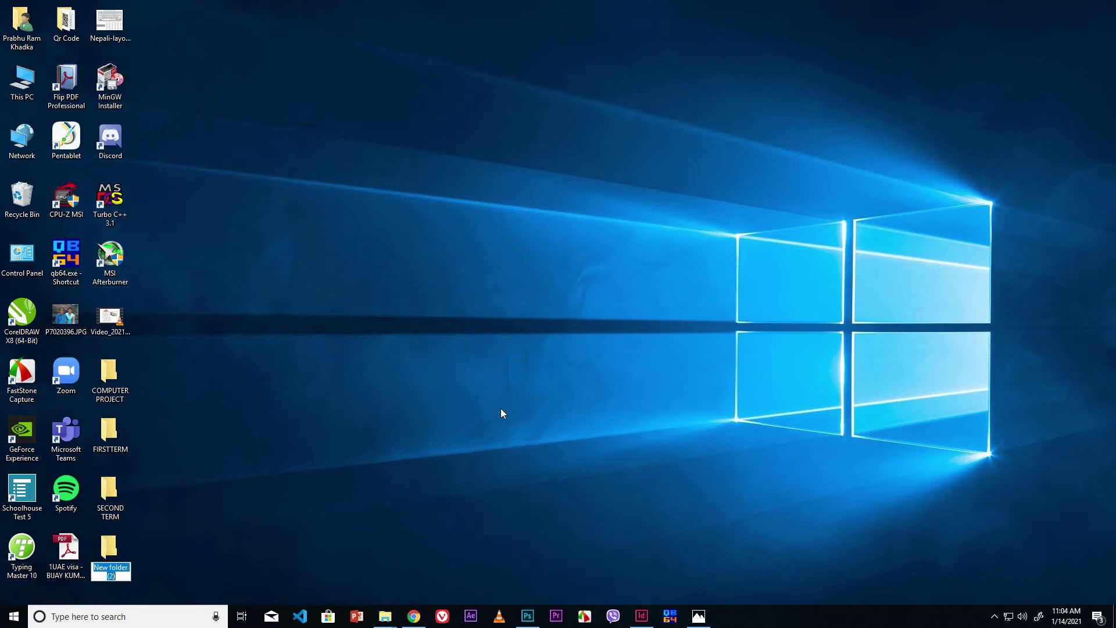
pyautogui.write('THIRD TERM')
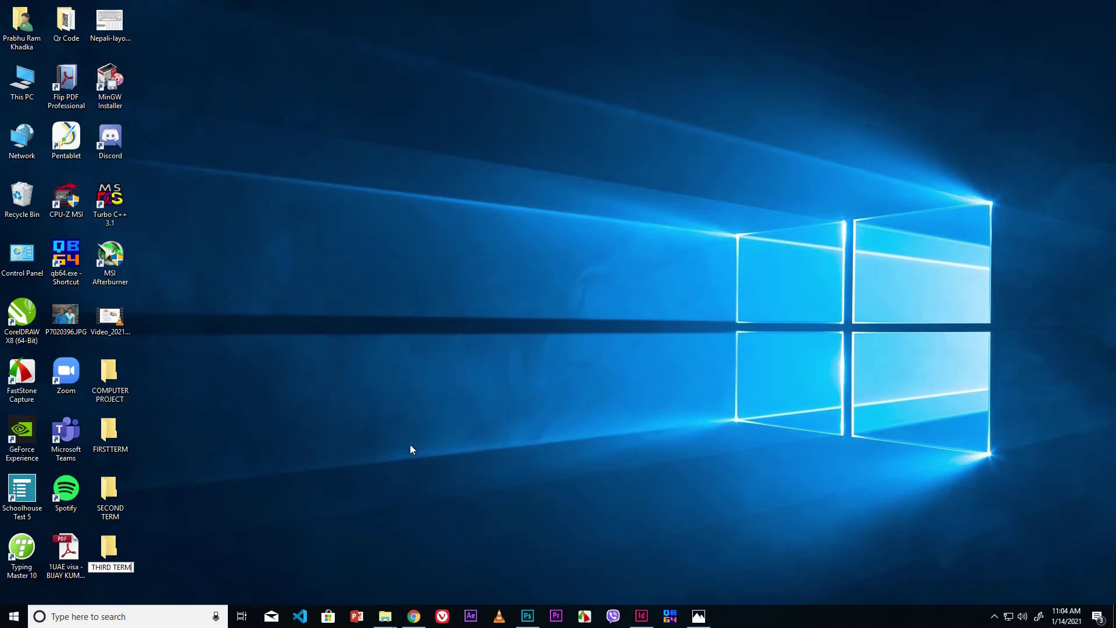
pyautogui.press('Return')
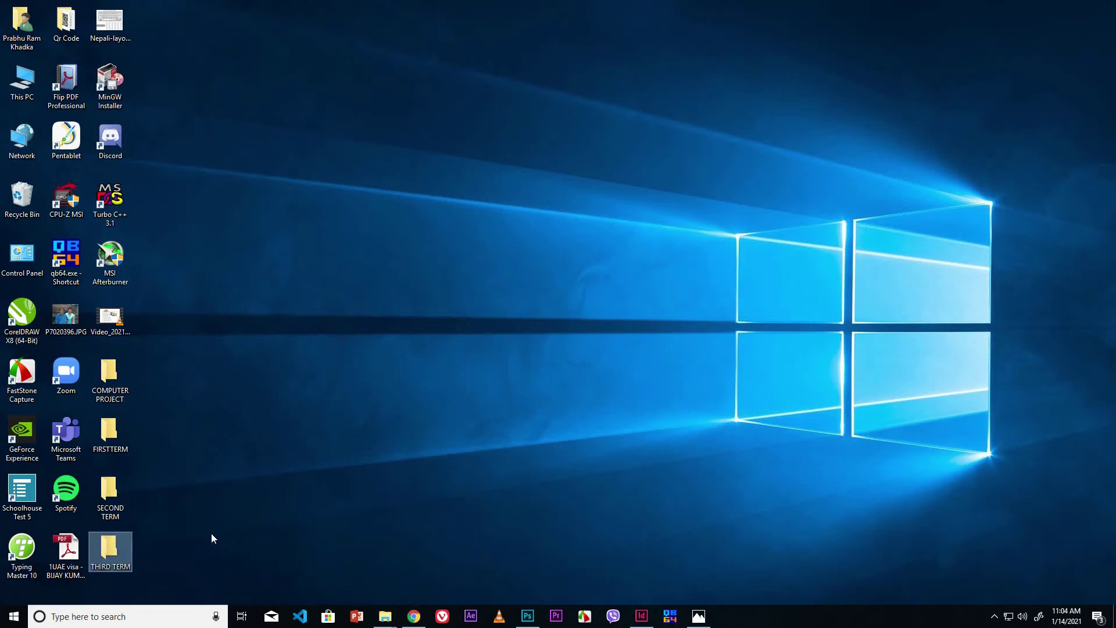
# Create a fourth desktop folder and type 'FOURTH TERM' as its name
pyautogui.rightClick(259, 376)
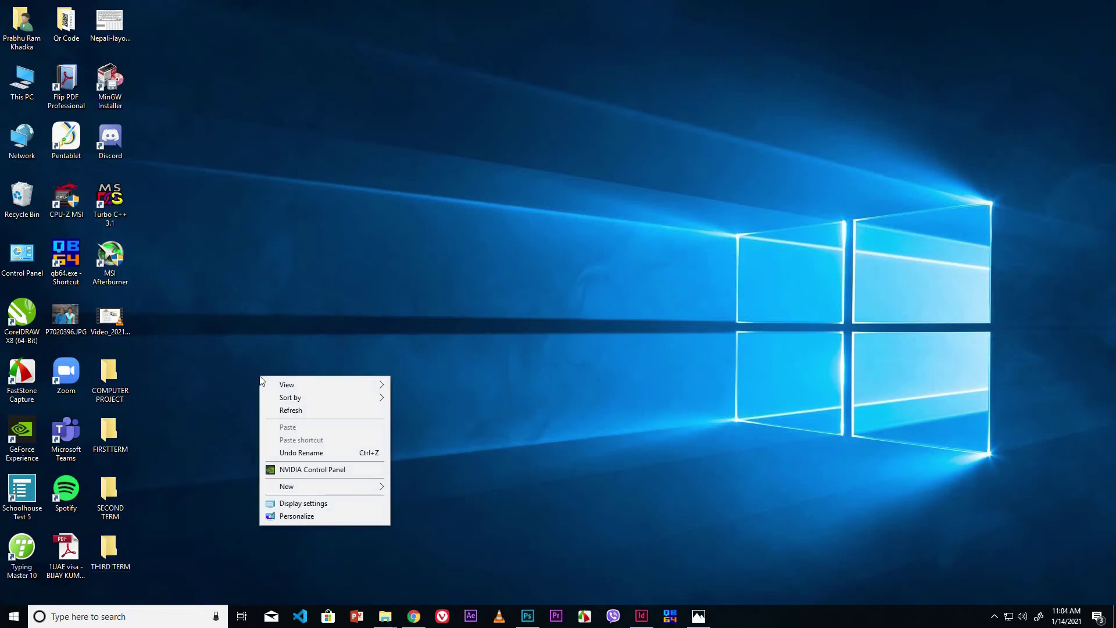
pyautogui.moveTo(294, 489)
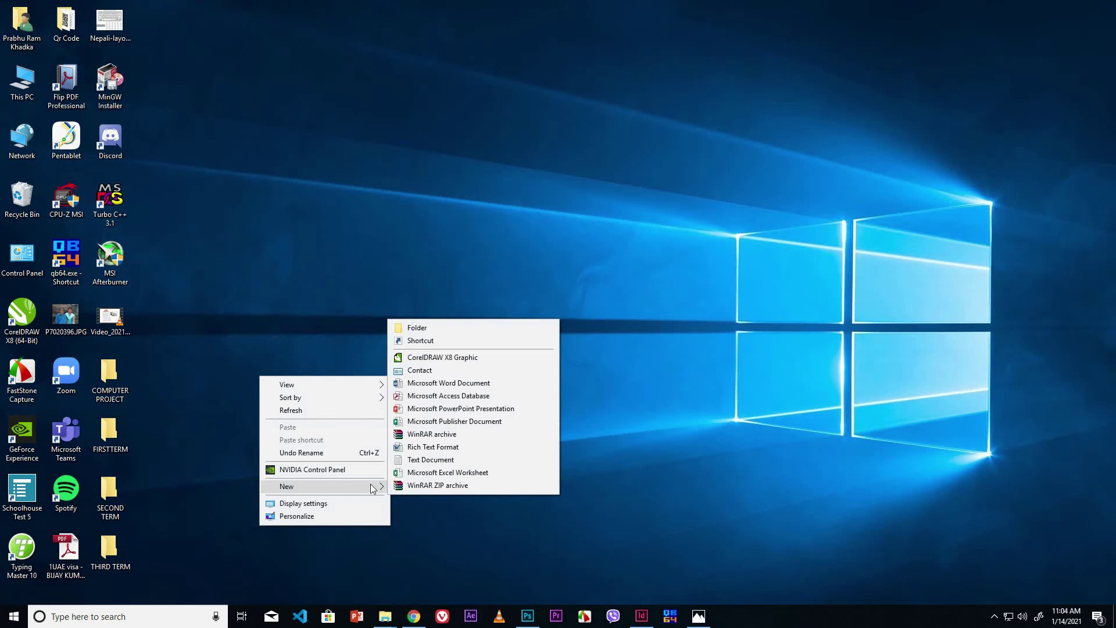
pyautogui.click(417, 330)
pyautogui.write('FOURTH TERM')
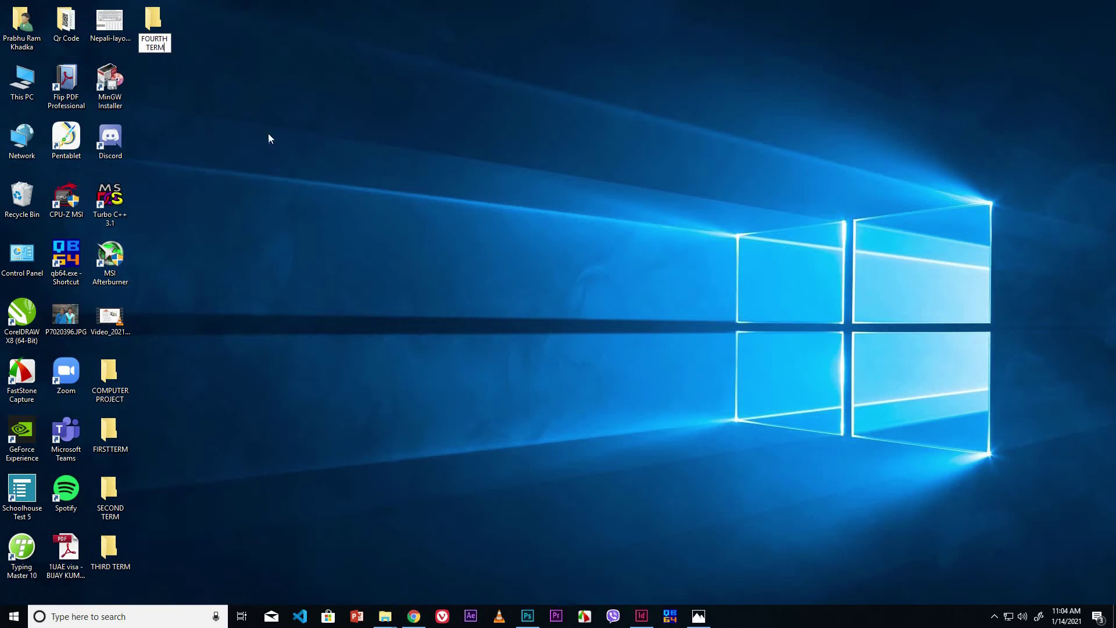
# Confirm 'FOURTH TERM' as the fourth folder's name
pyautogui.press('Return')
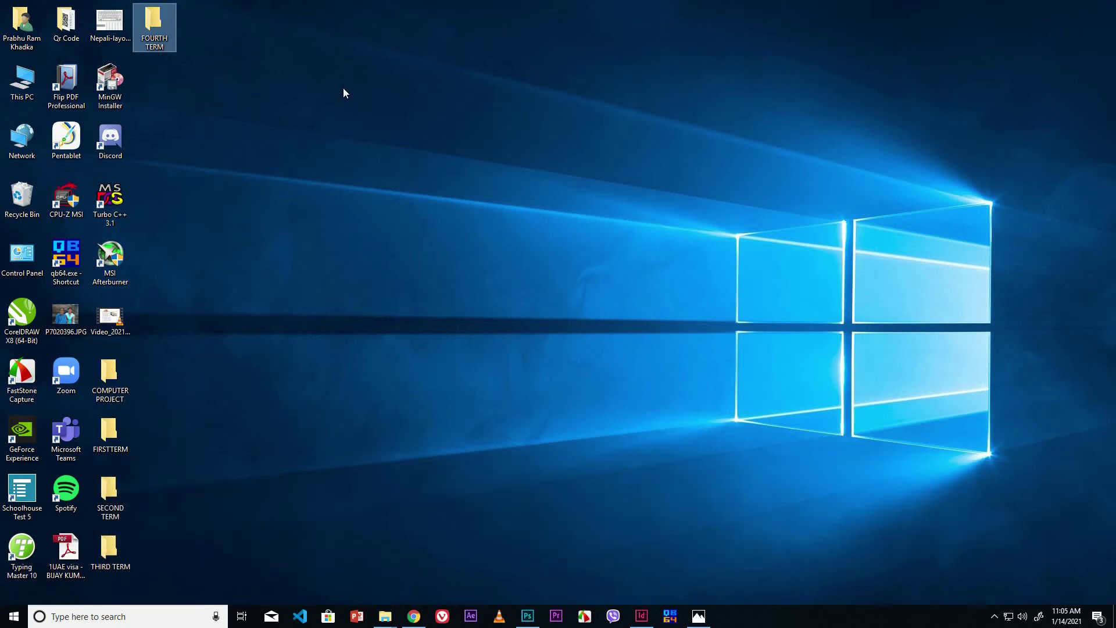
# Delete the FOURTH TERM folder from the desktop
pyautogui.rightClick(156, 43)
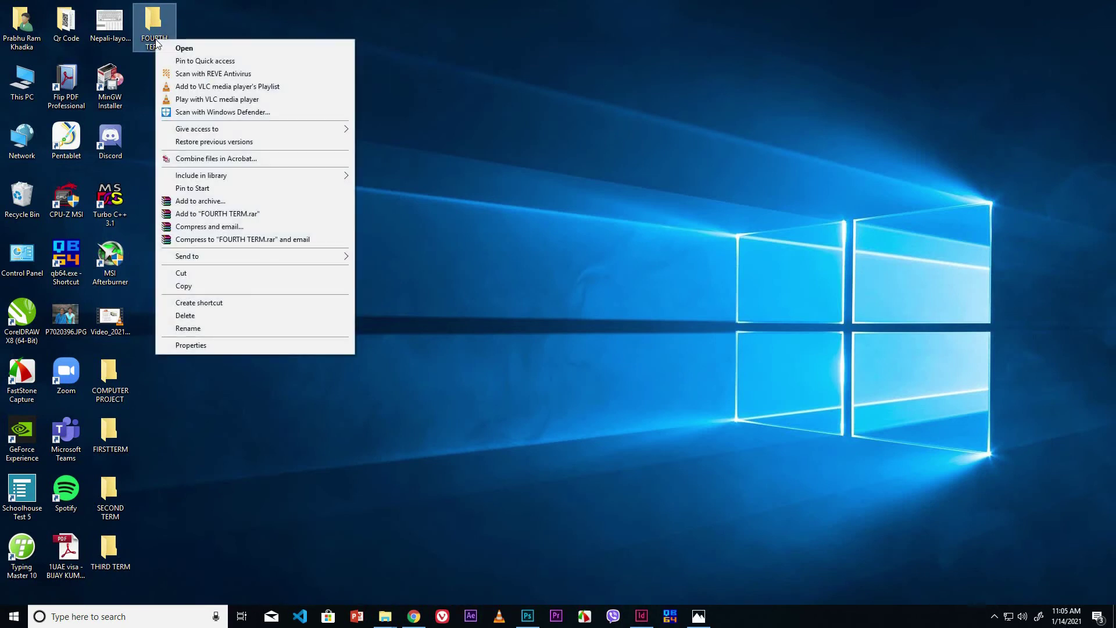
pyautogui.click(186, 315)
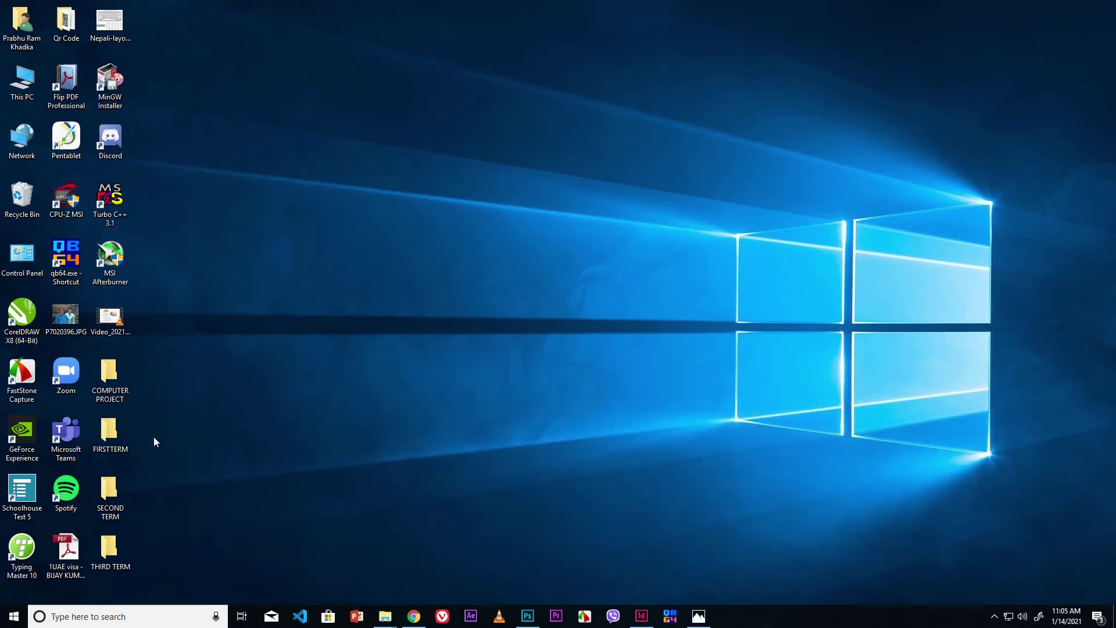
# Rename the FIRSTTERM folder to 'FIRST PROJECT'
pyautogui.click(117, 440)
pyautogui.rightClick(116, 441)
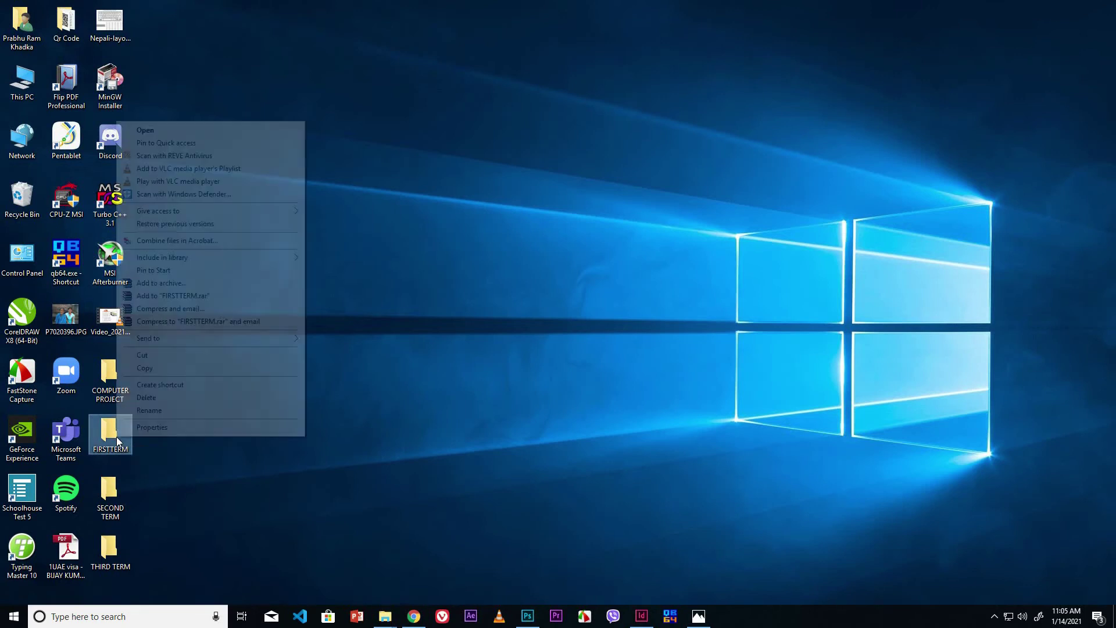
pyautogui.click(149, 410)
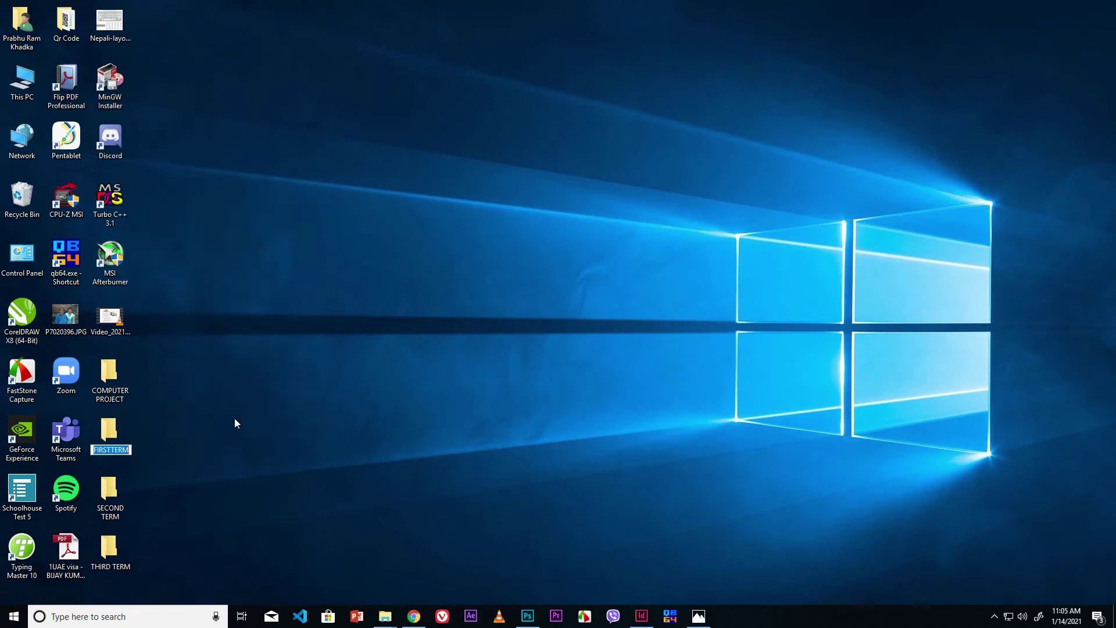
pyautogui.write('FIRST PROJECT')
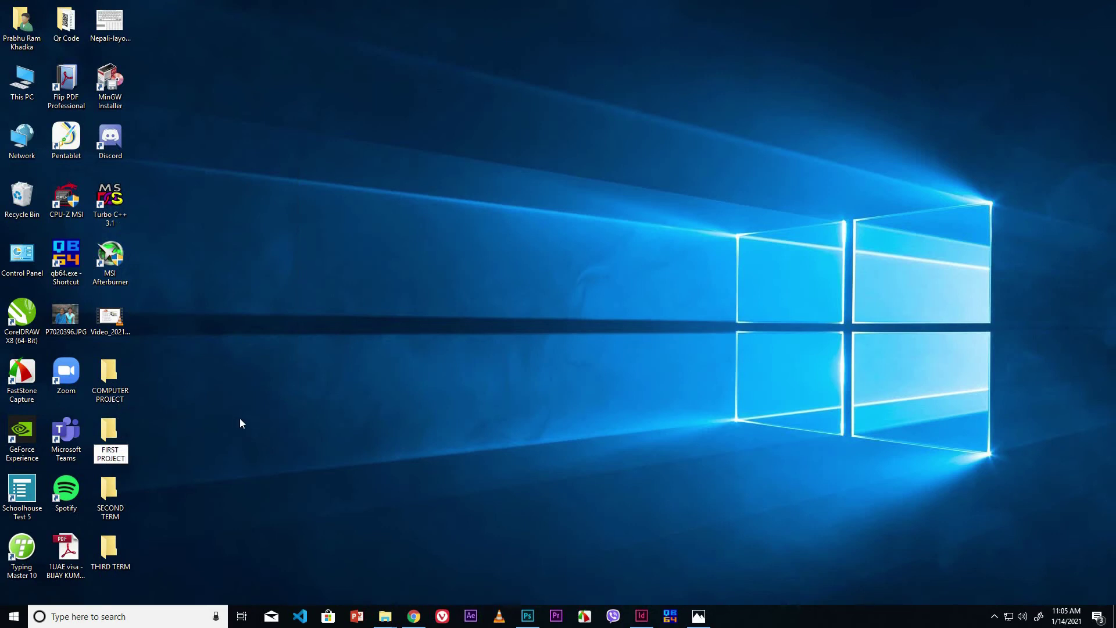
pyautogui.press('Return')
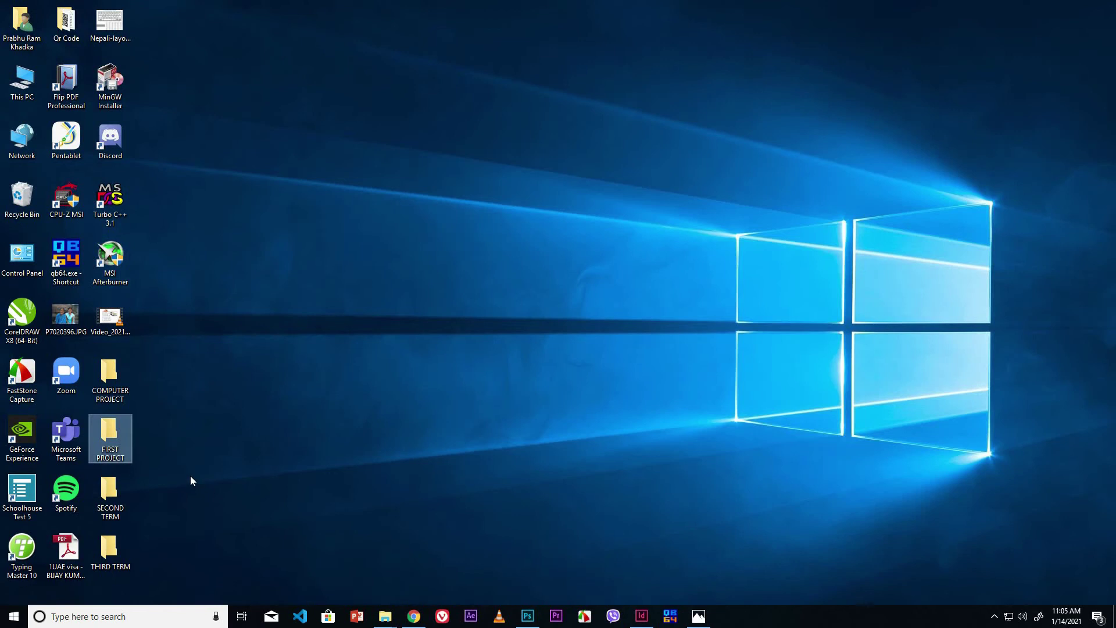
# Rename the SECOND TERM folder to 'SECOND PROJECT'
pyautogui.click(106, 493)
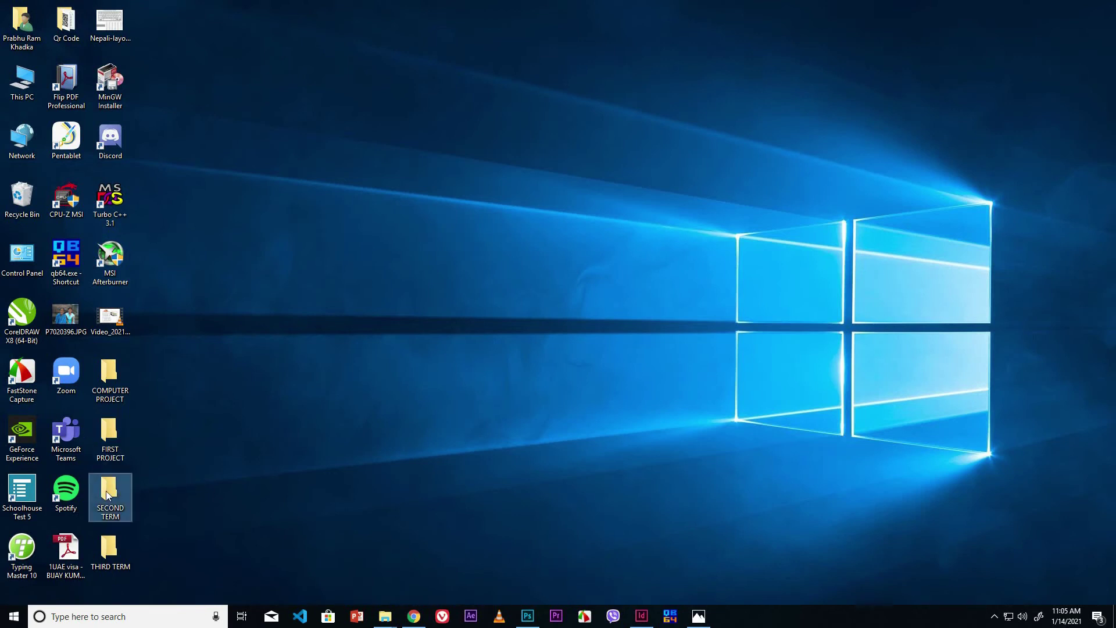
pyautogui.rightClick(106, 491)
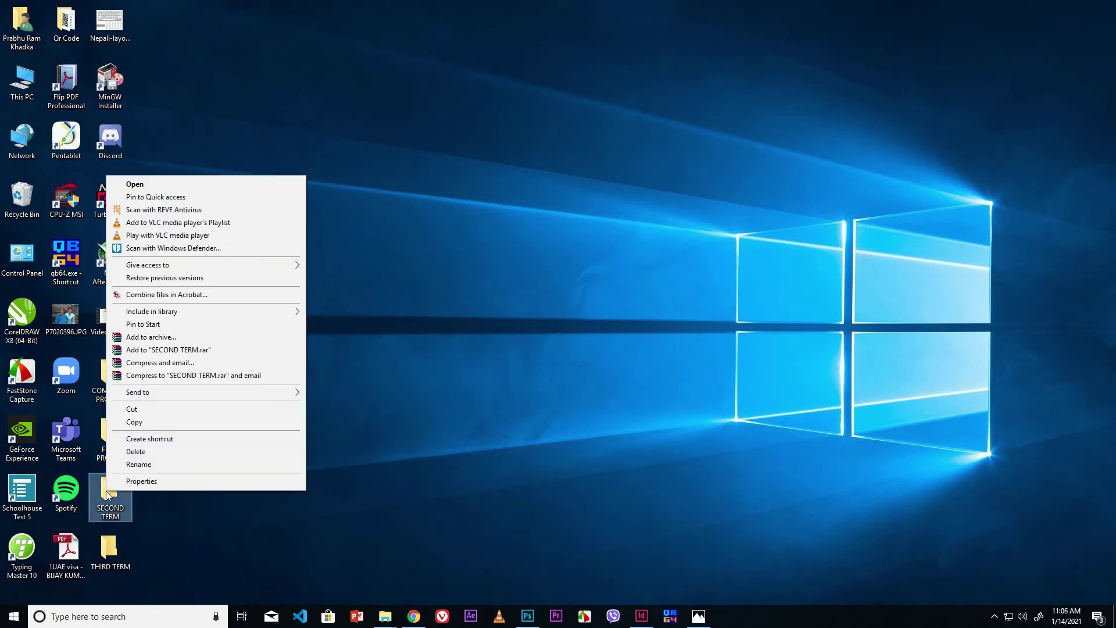
pyautogui.click(139, 466)
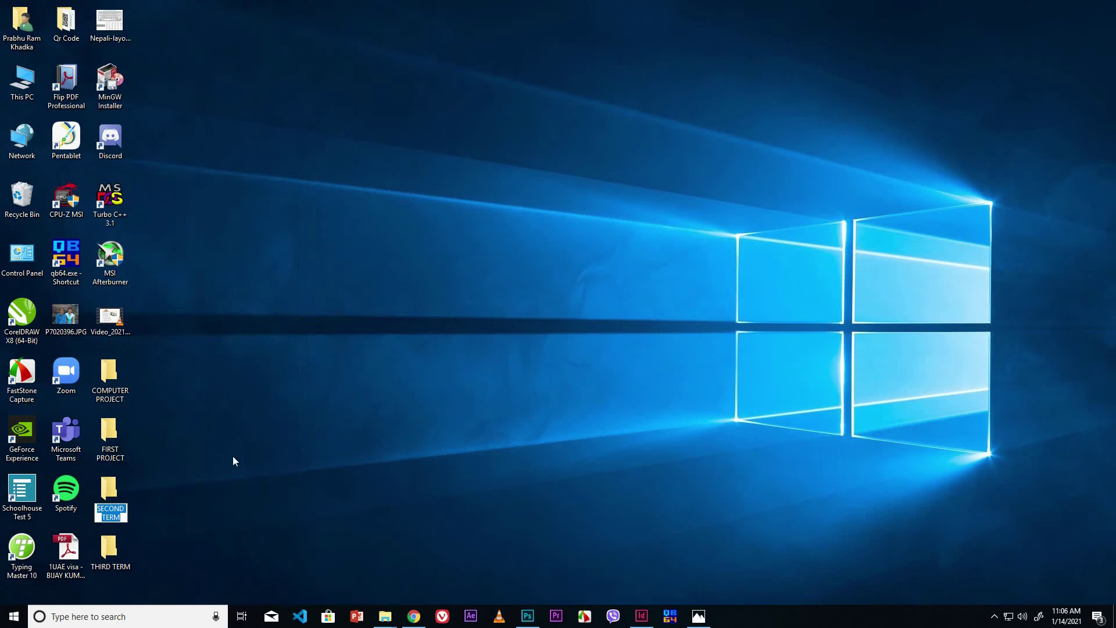
pyautogui.write('SECOND PROJECT')
pyautogui.press('Return')
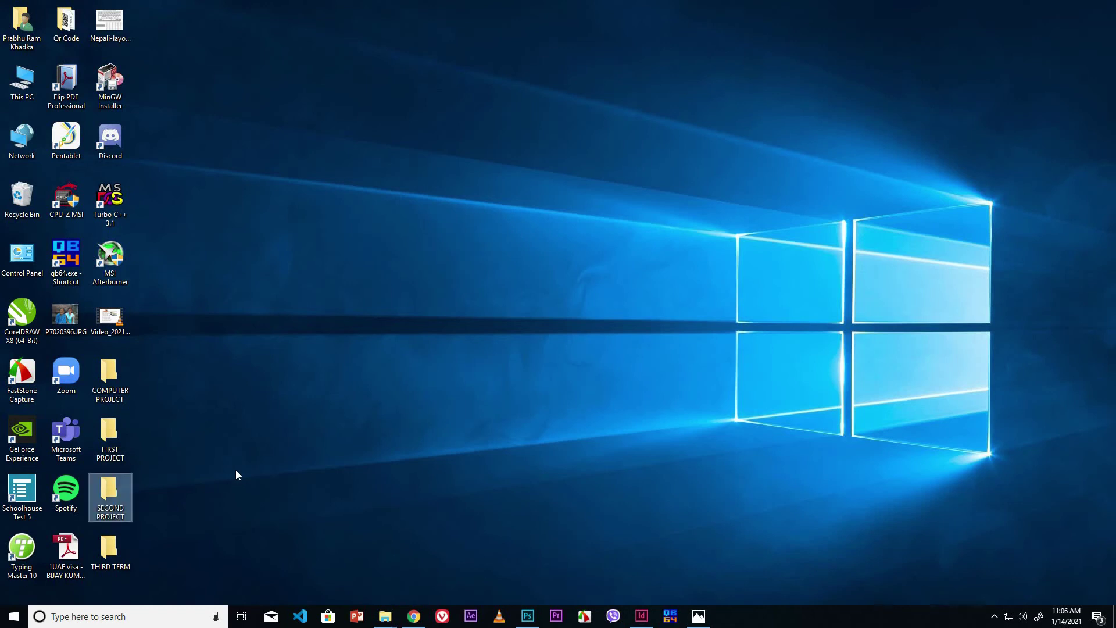
# Rename the THIRD TERM folder to 'THIRD PROJECT'
pyautogui.rightClick(113, 544)
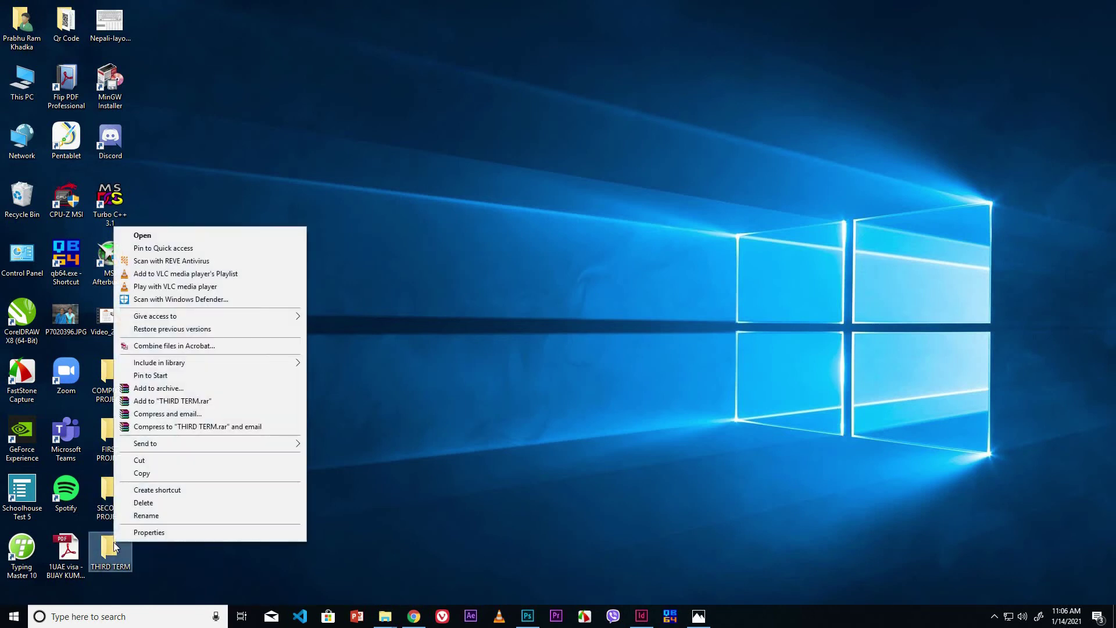
pyautogui.click(144, 515)
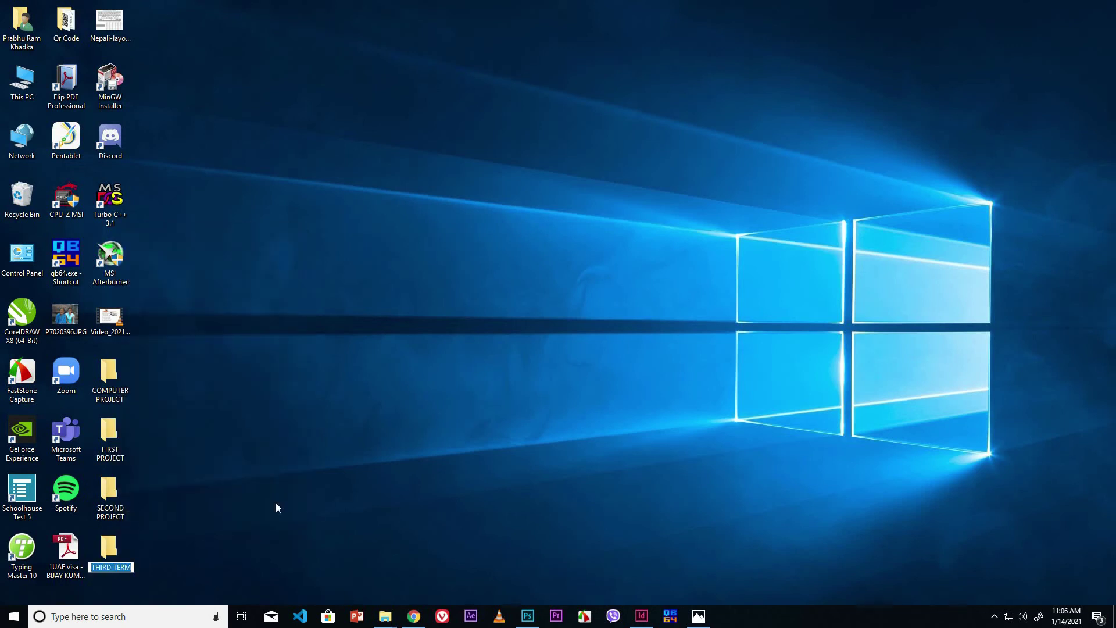
pyautogui.write('THIRD PROJECT')
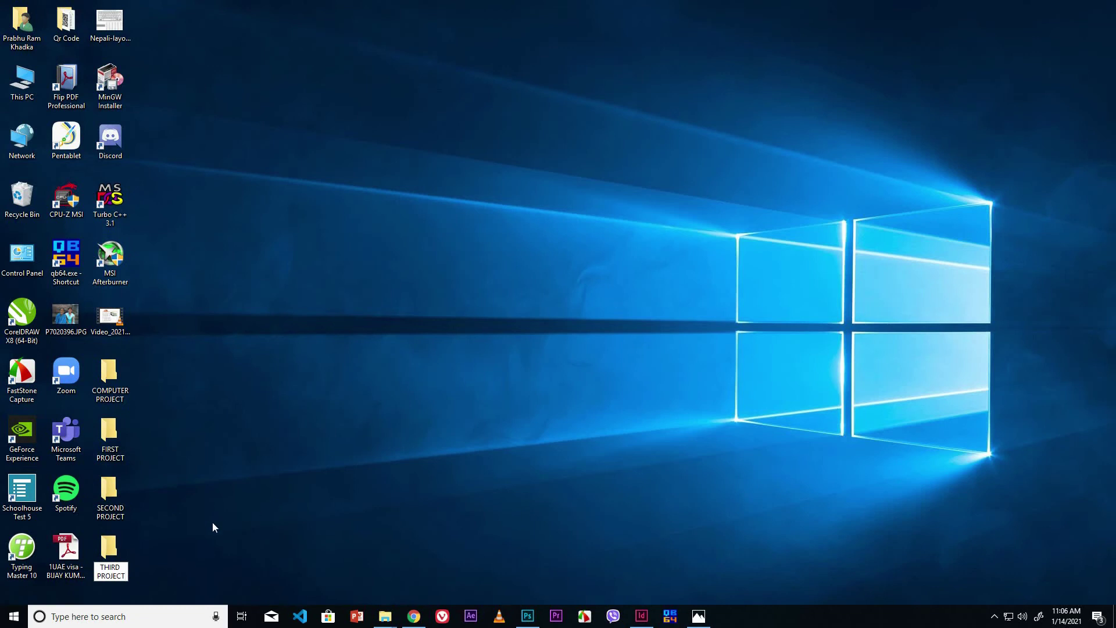
pyautogui.press('Return')
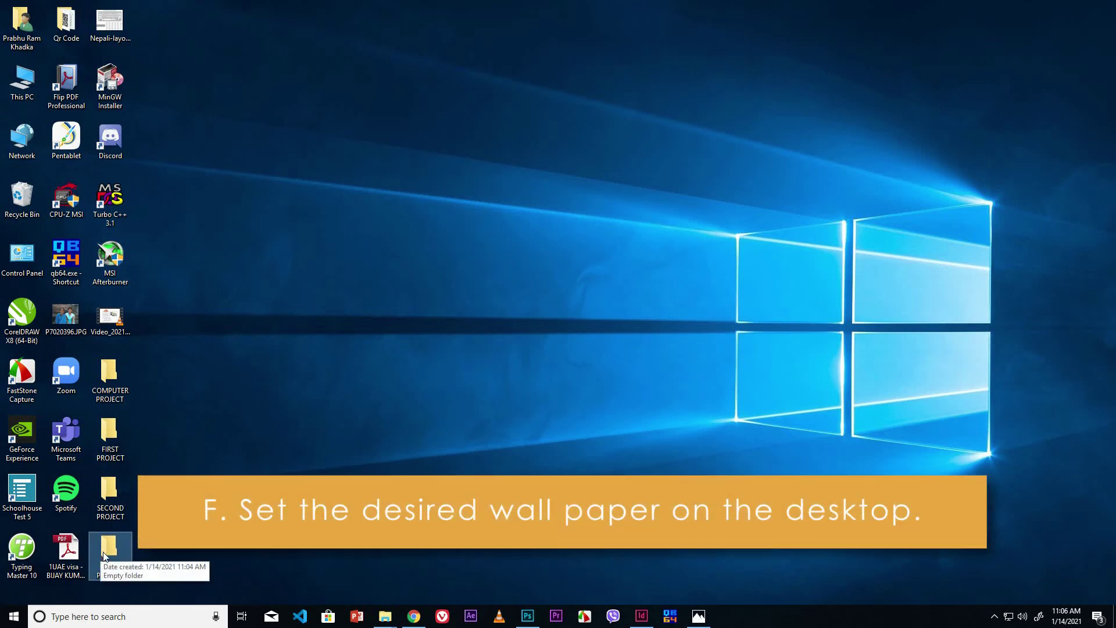
# Open the Personalize settings from the desktop's context menu to reach Background
pyautogui.rightClick(405, 125)
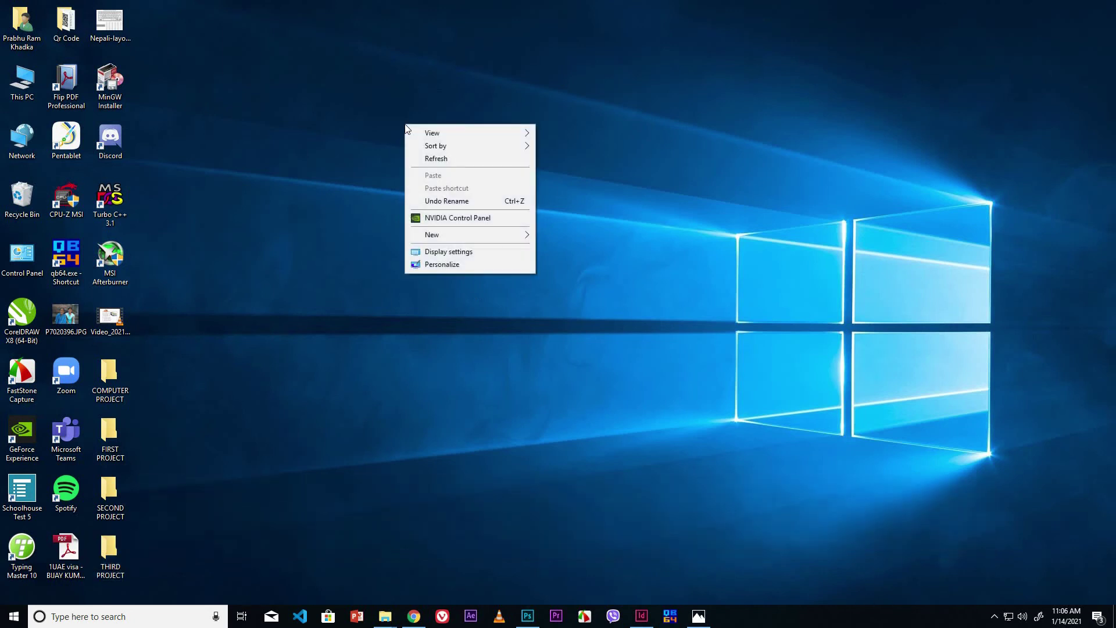
pyautogui.click(432, 265)
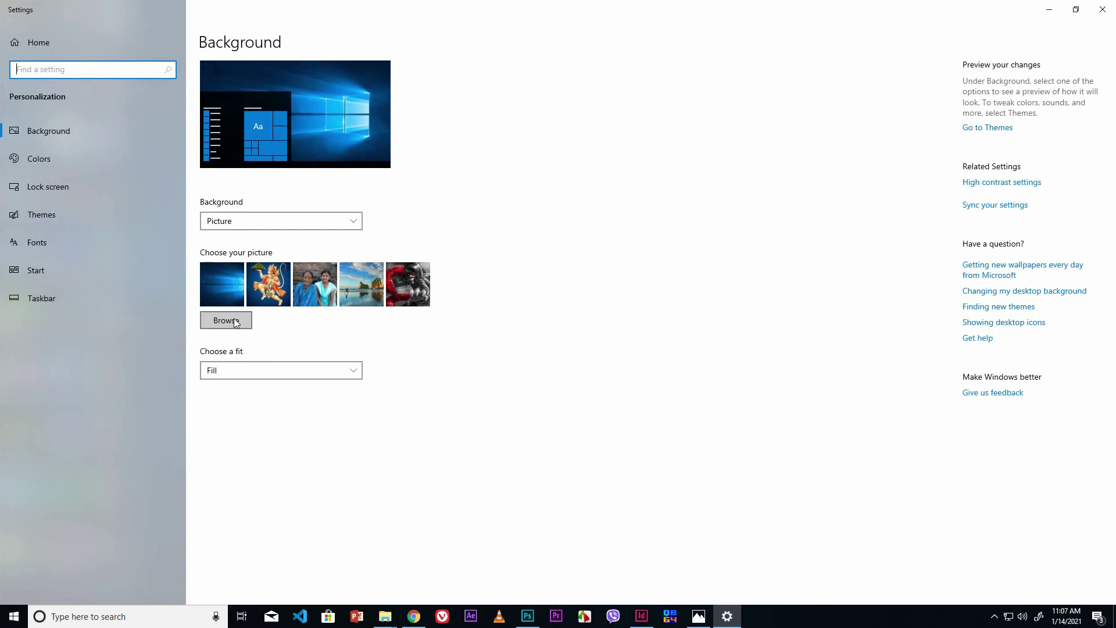
# Choose the Hanuman picture as the wallpaper and close Settings to view the desktop
pyautogui.click(264, 288)
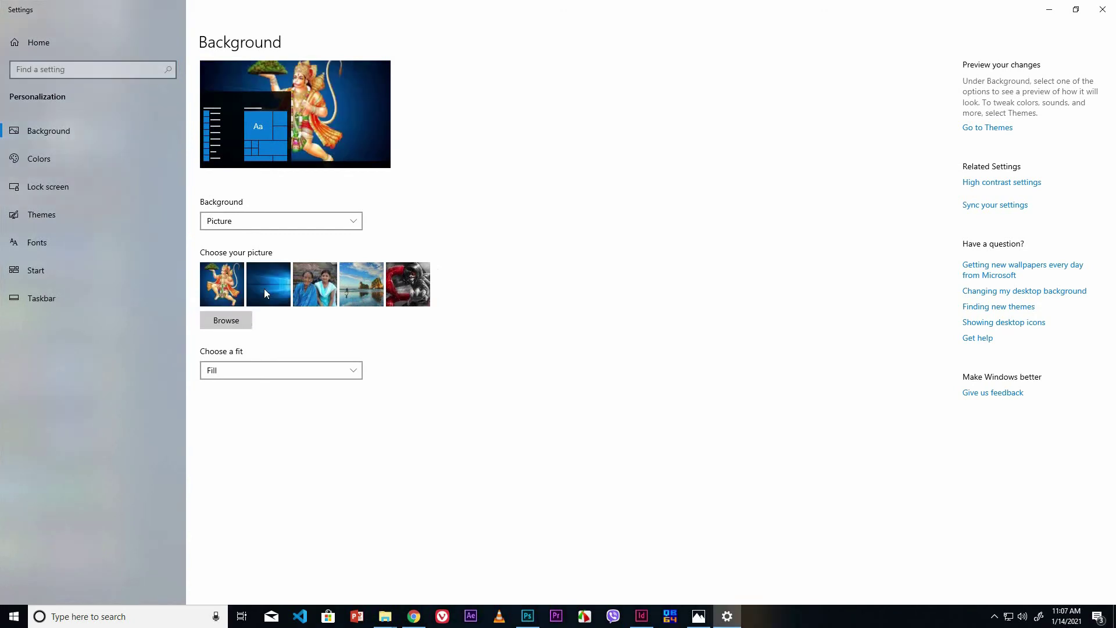
pyautogui.click(1103, 11)
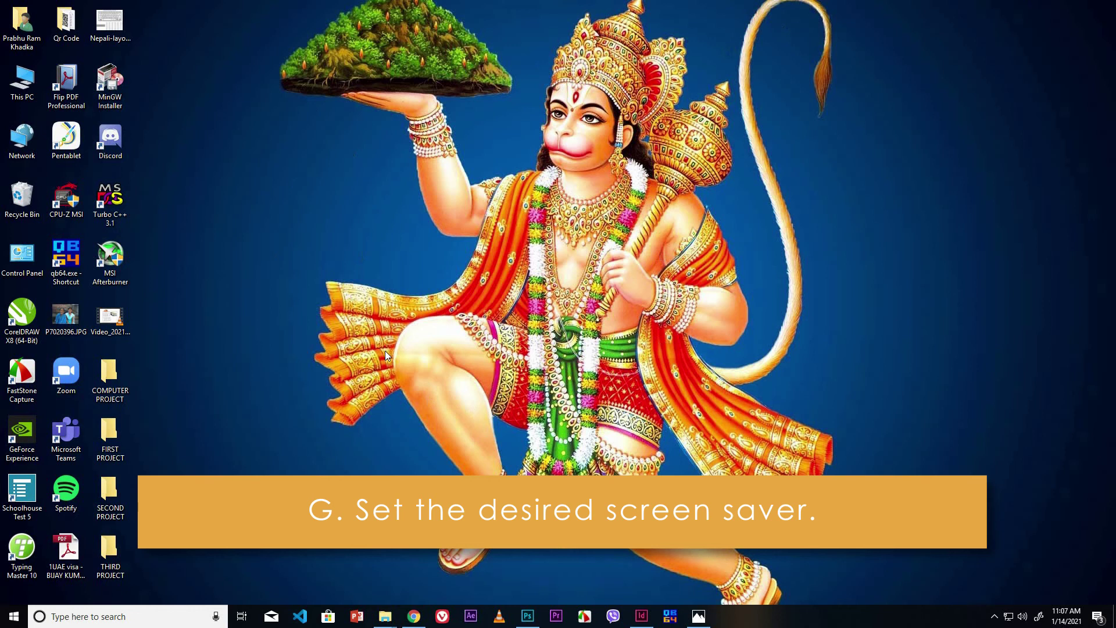
# Open Personalize settings from the desktop and go to the Lock screen page
pyautogui.rightClick(276, 178)
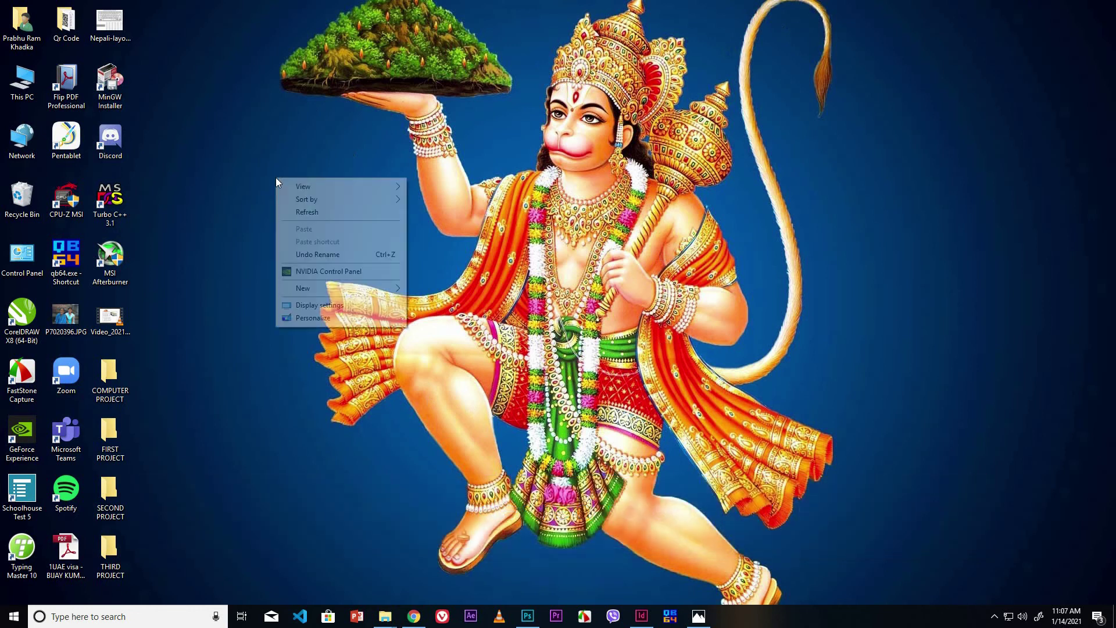
pyautogui.click(313, 318)
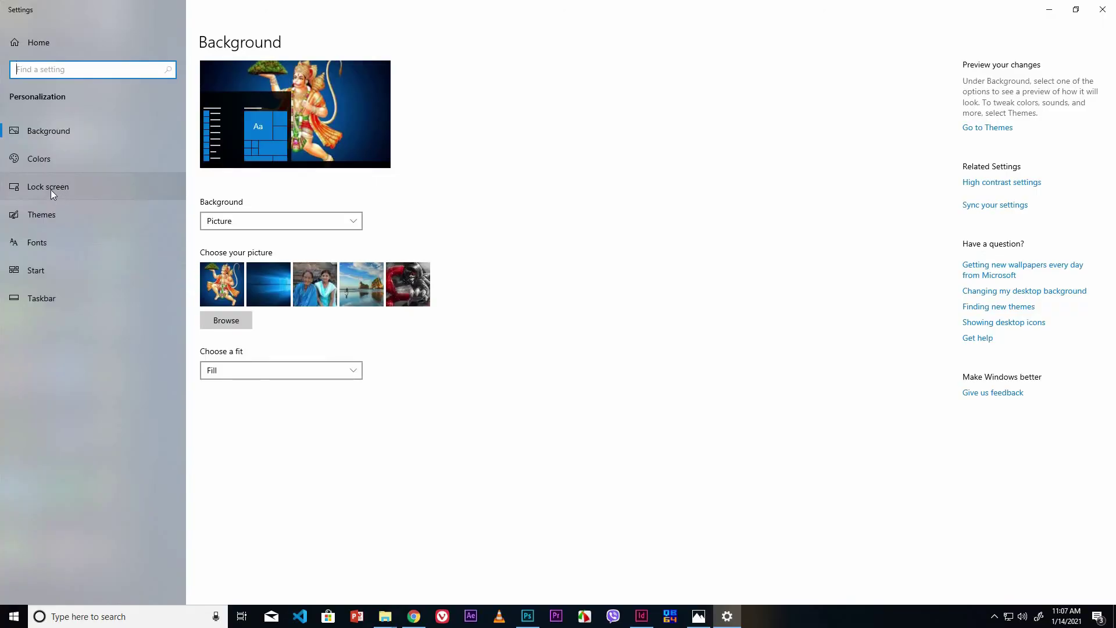
pyautogui.click(50, 189)
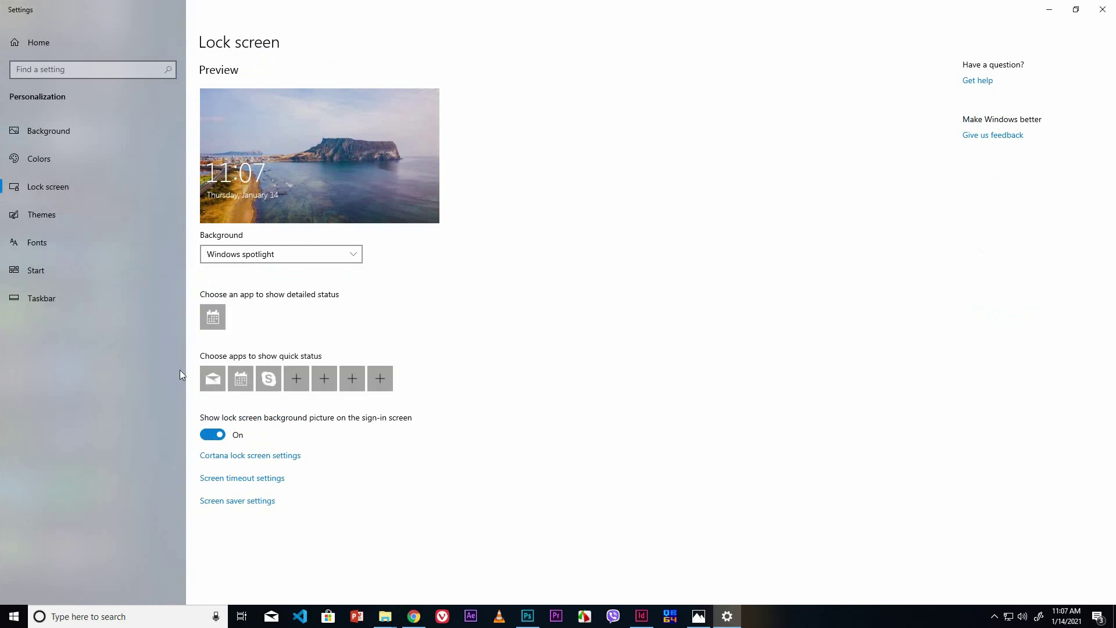
# Apply the Bubbles screen saver with a 1-minute wait in Screen Saver Settings
pyautogui.click(242, 504)
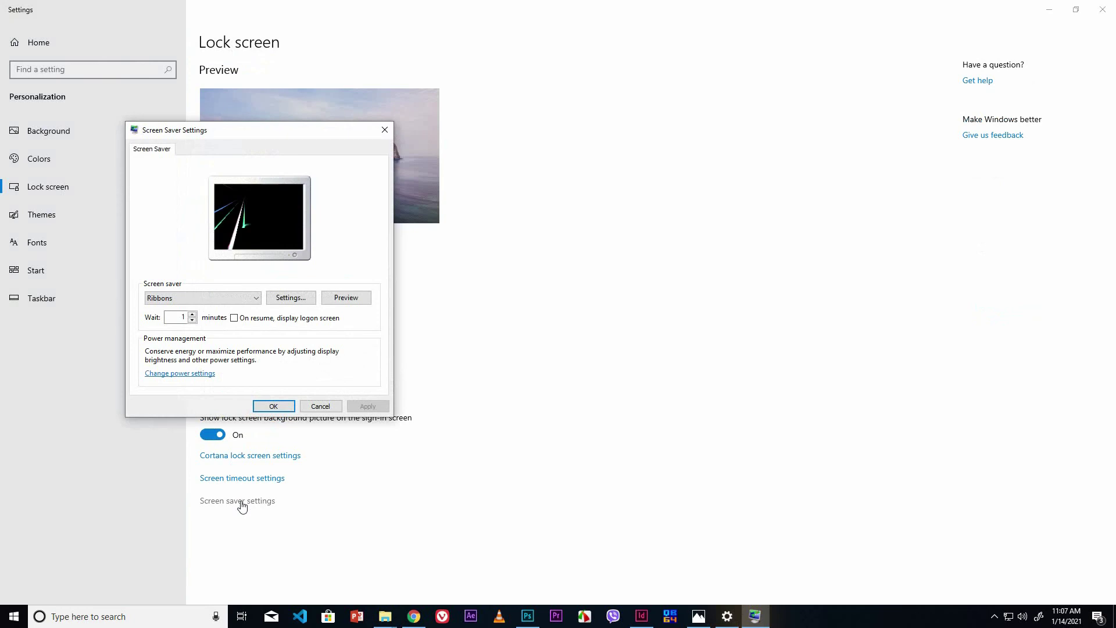
pyautogui.click(256, 299)
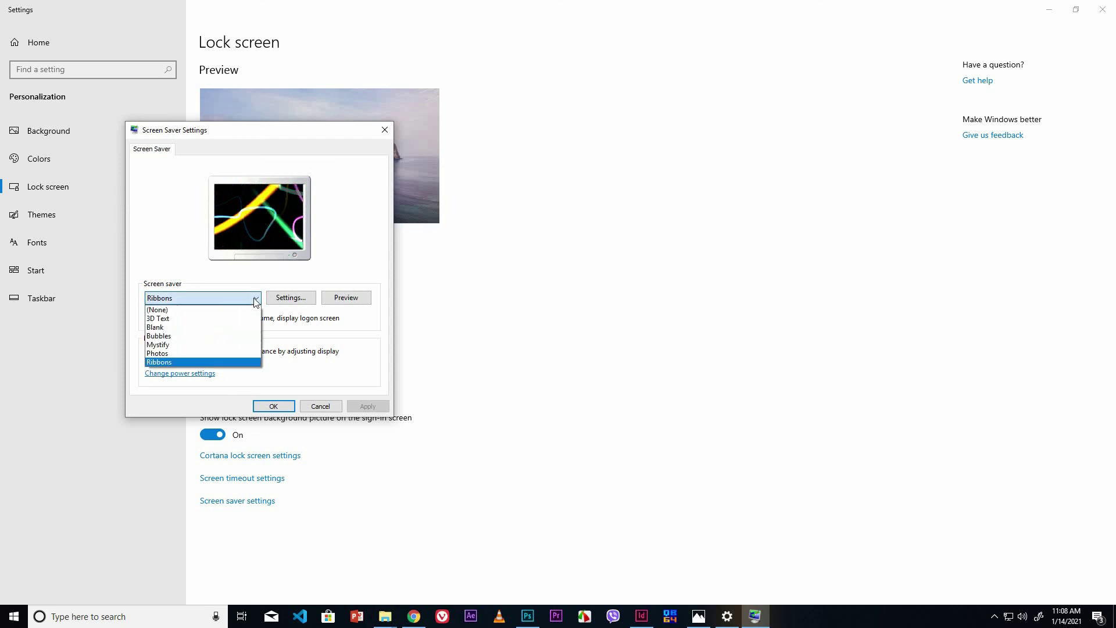
pyautogui.click(167, 337)
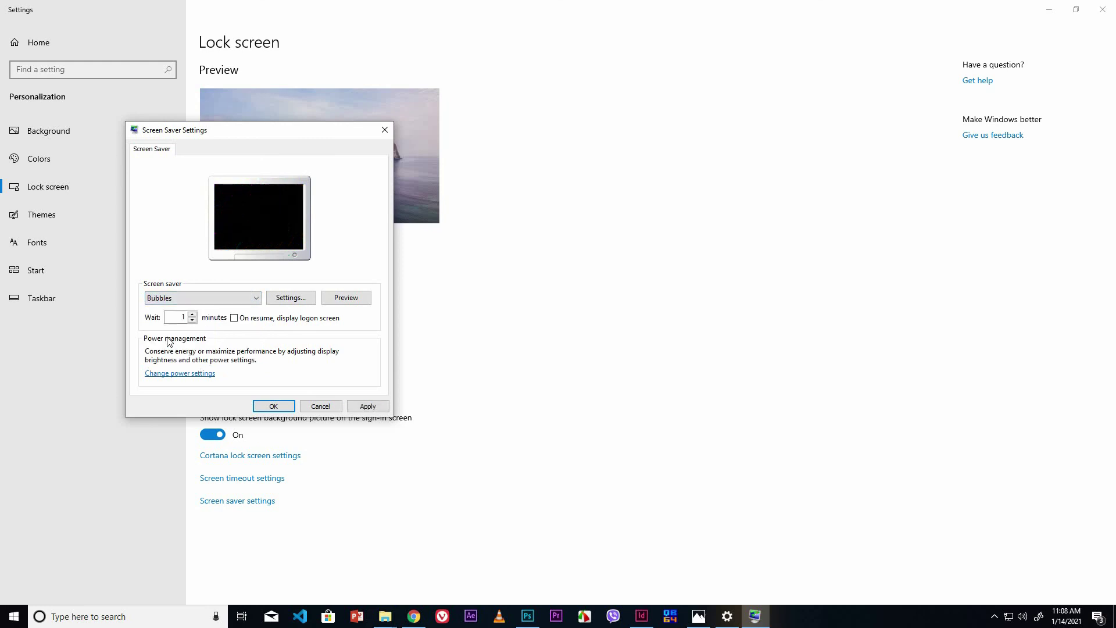
pyautogui.click(193, 315)
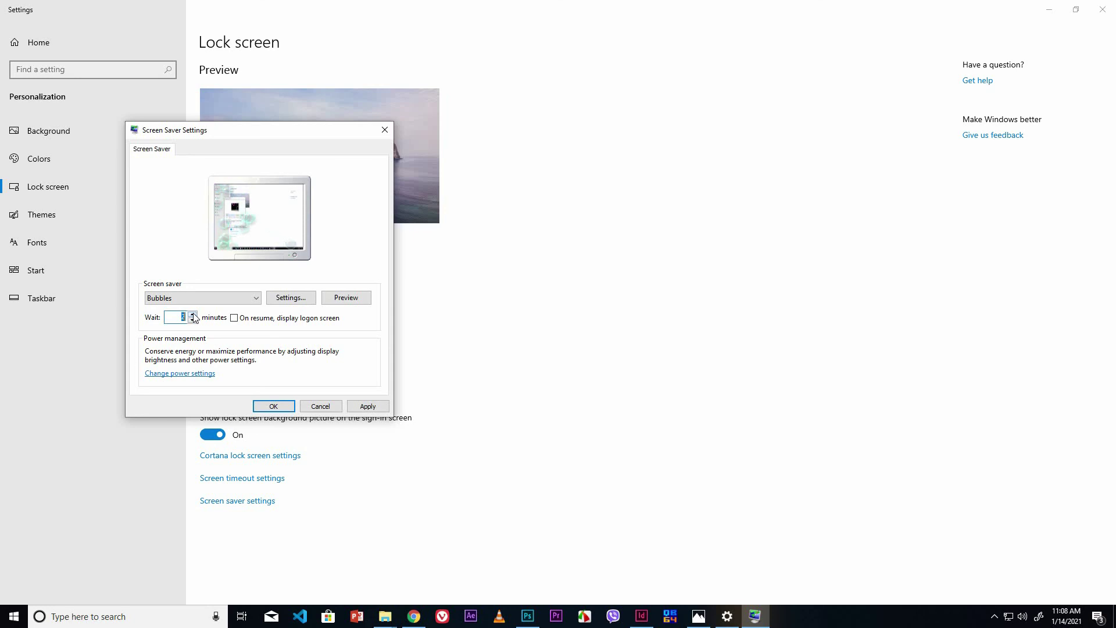
pyautogui.click(192, 320)
pyautogui.click(192, 319)
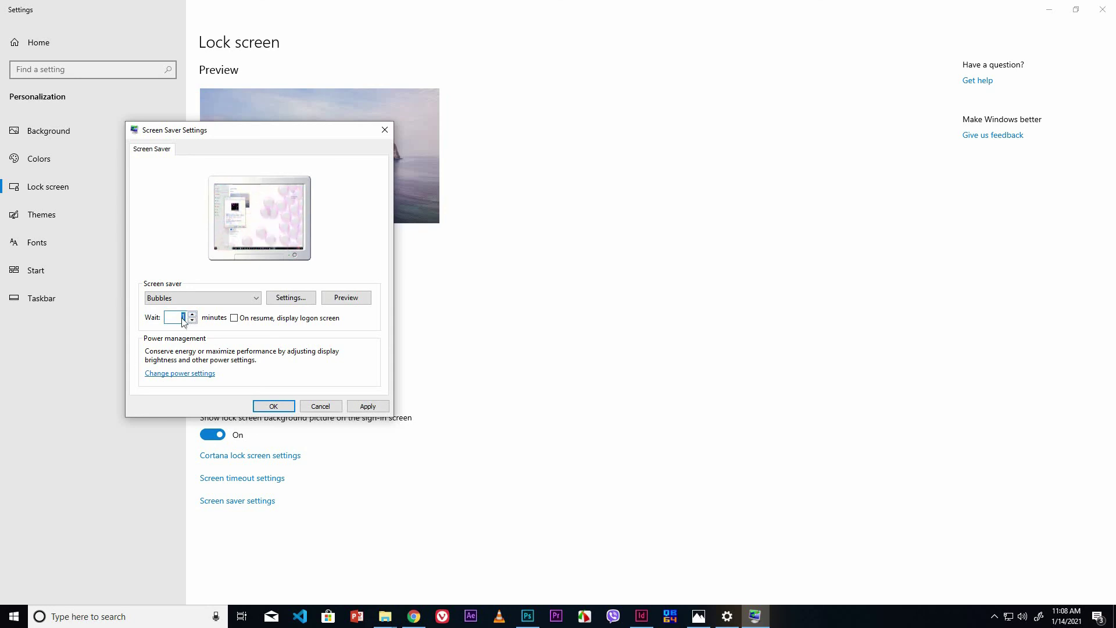
pyautogui.click(368, 407)
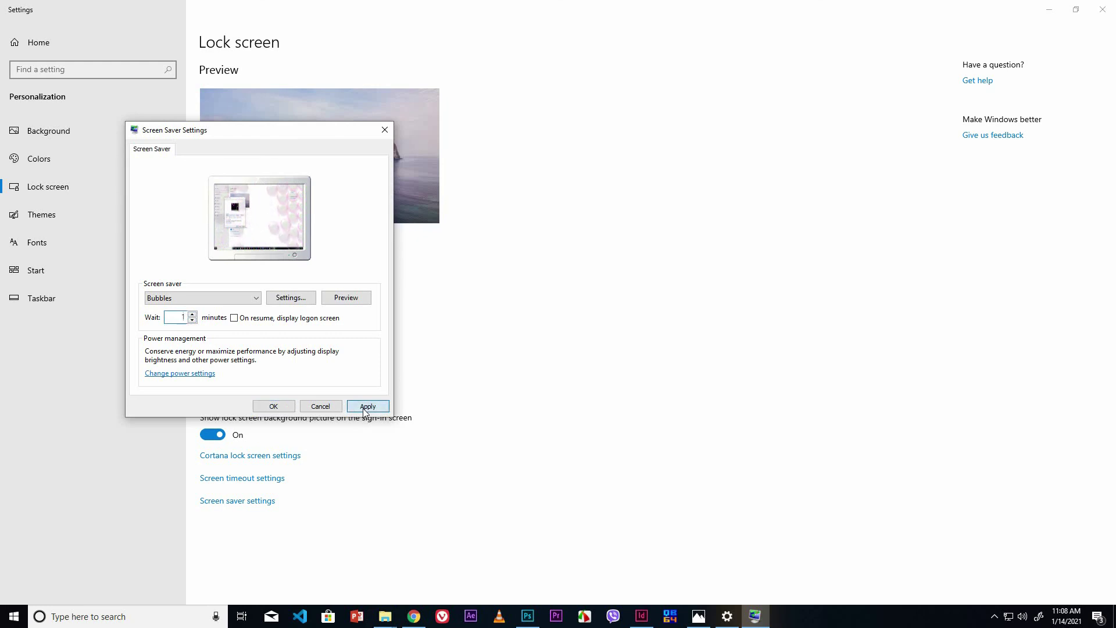